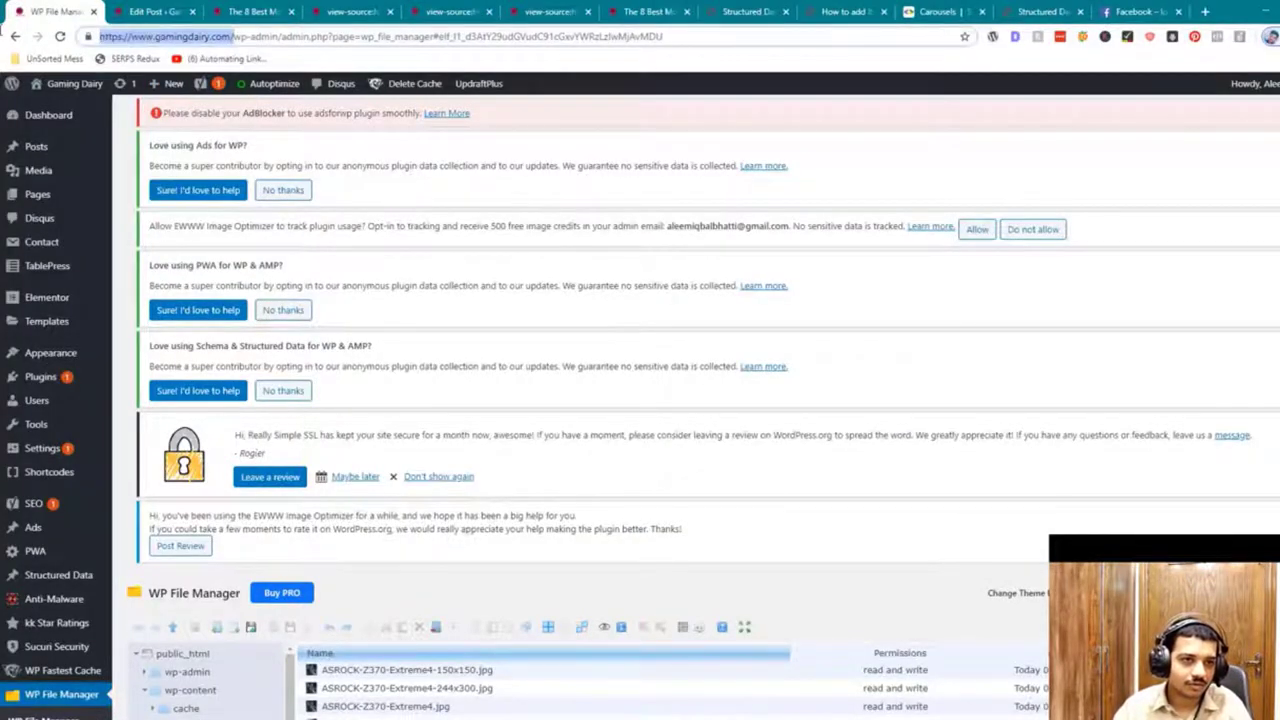
{"action": "key", "text": "alt+Tab"}
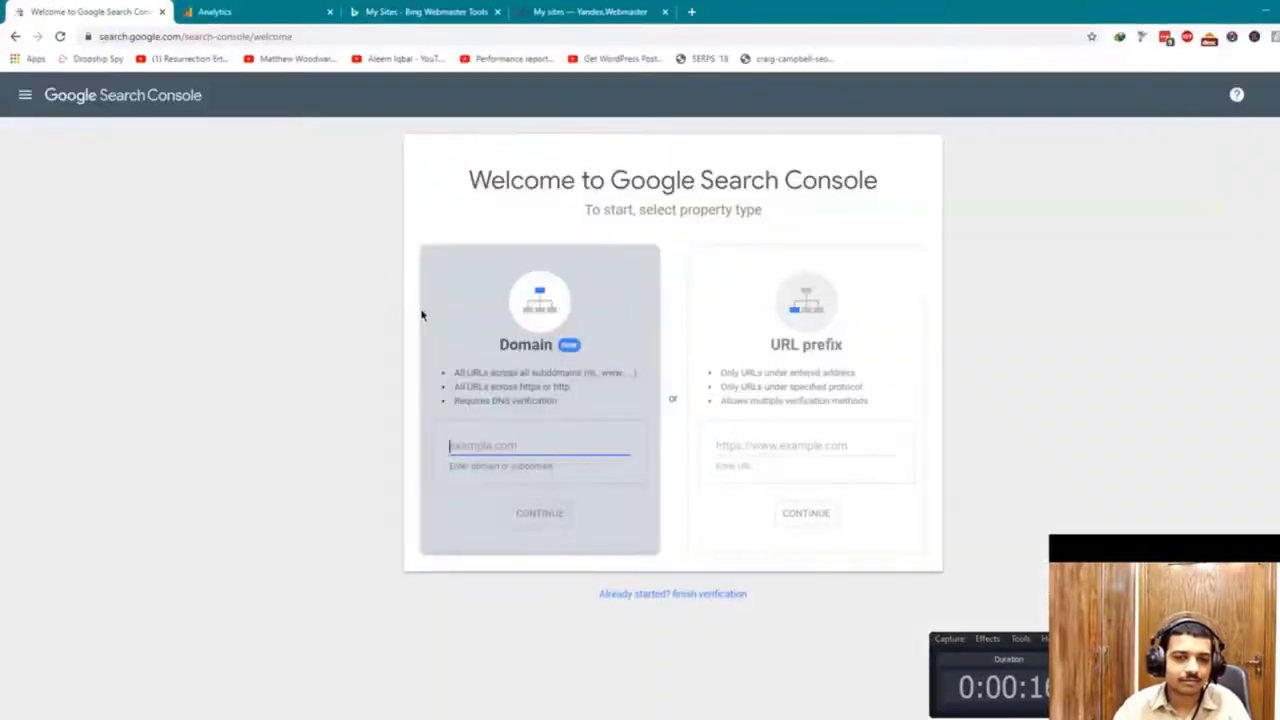
{"action": "type", "text": "https://www.gamingdairy.com/"}
{"action": "left_click", "coordinate": [752, 448]}
{"action": "type", "text": "https://www.gamingdairy.com/"}
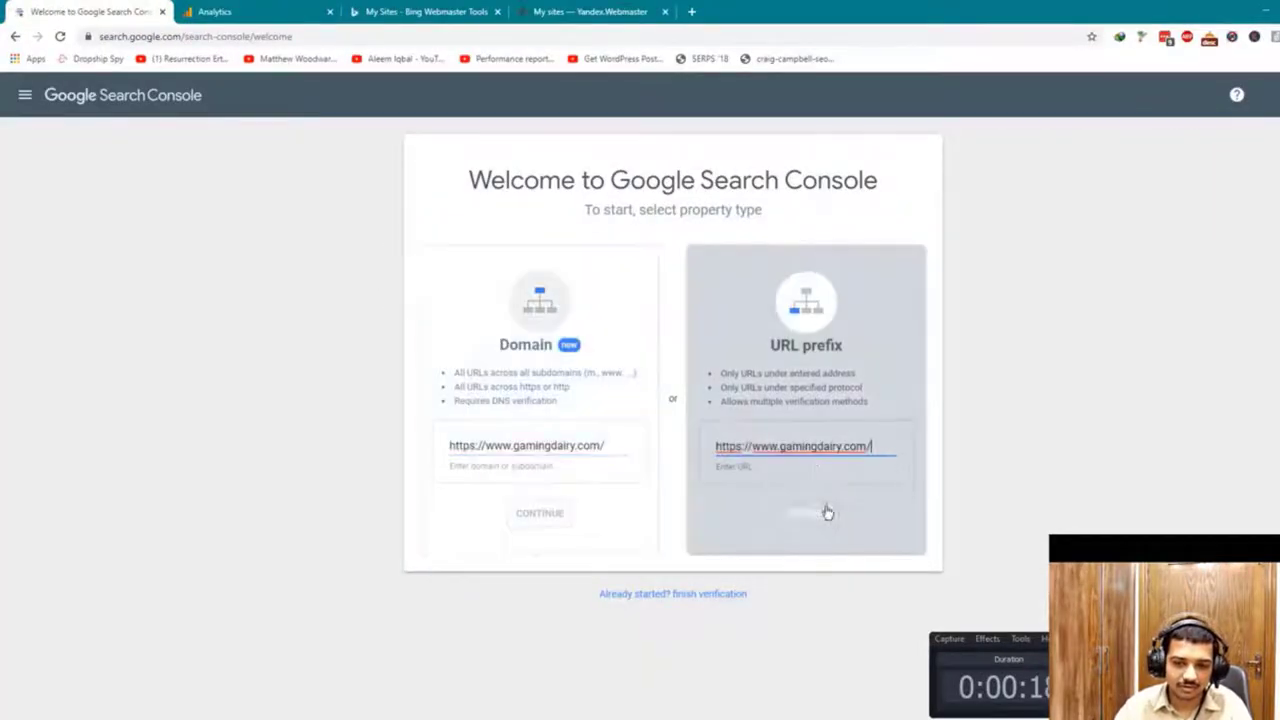
{"action": "left_click", "coordinate": [826, 514]}
{"action": "left_click", "coordinate": [275, 11]}
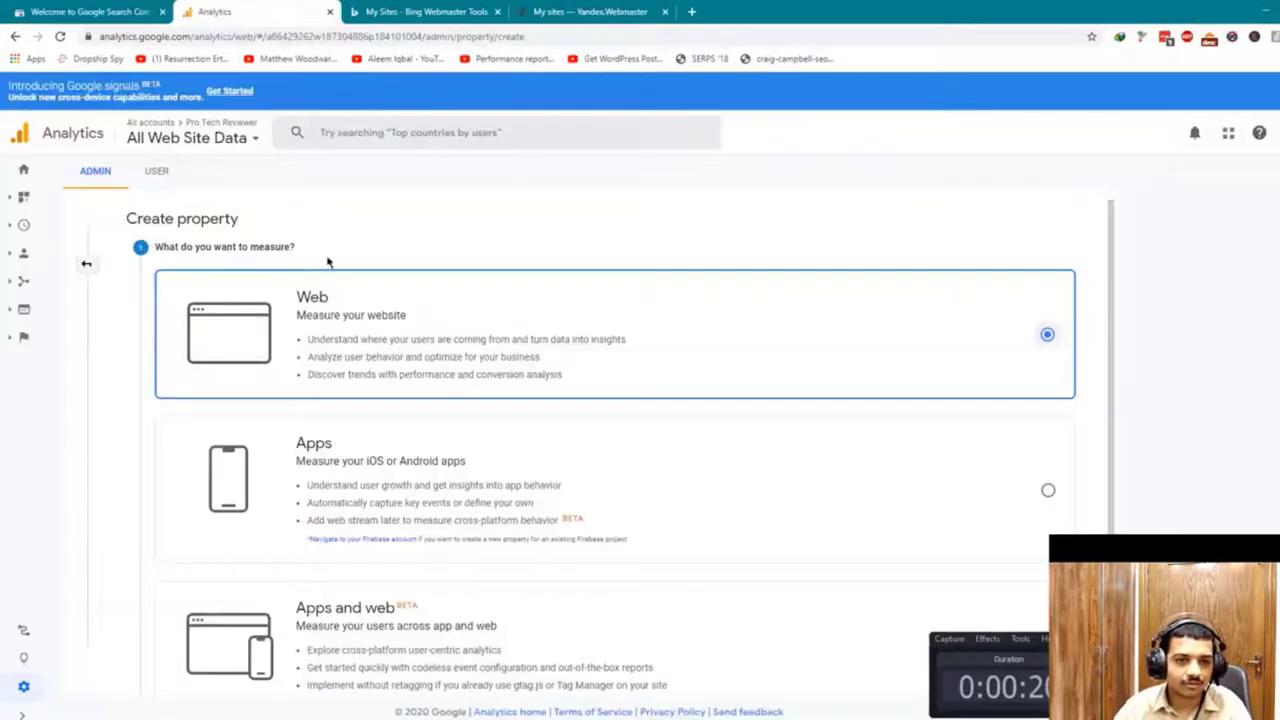
{"action": "scroll", "coordinate": [163, 318], "scroll_direction": "down", "scroll_amount": 2}
{"action": "left_click", "coordinate": [180, 591]}
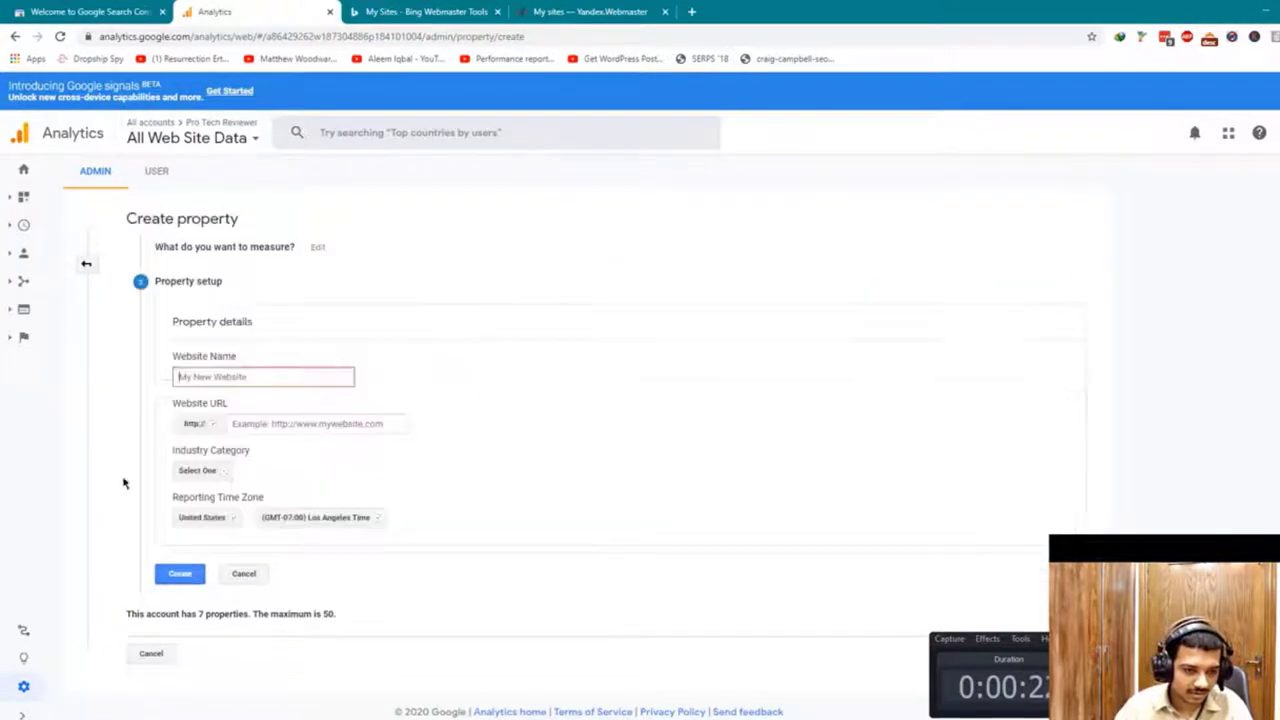
{"action": "left_click", "coordinate": [240, 423]}
{"action": "type", "text": "https://www.gamingdairy.com/"}
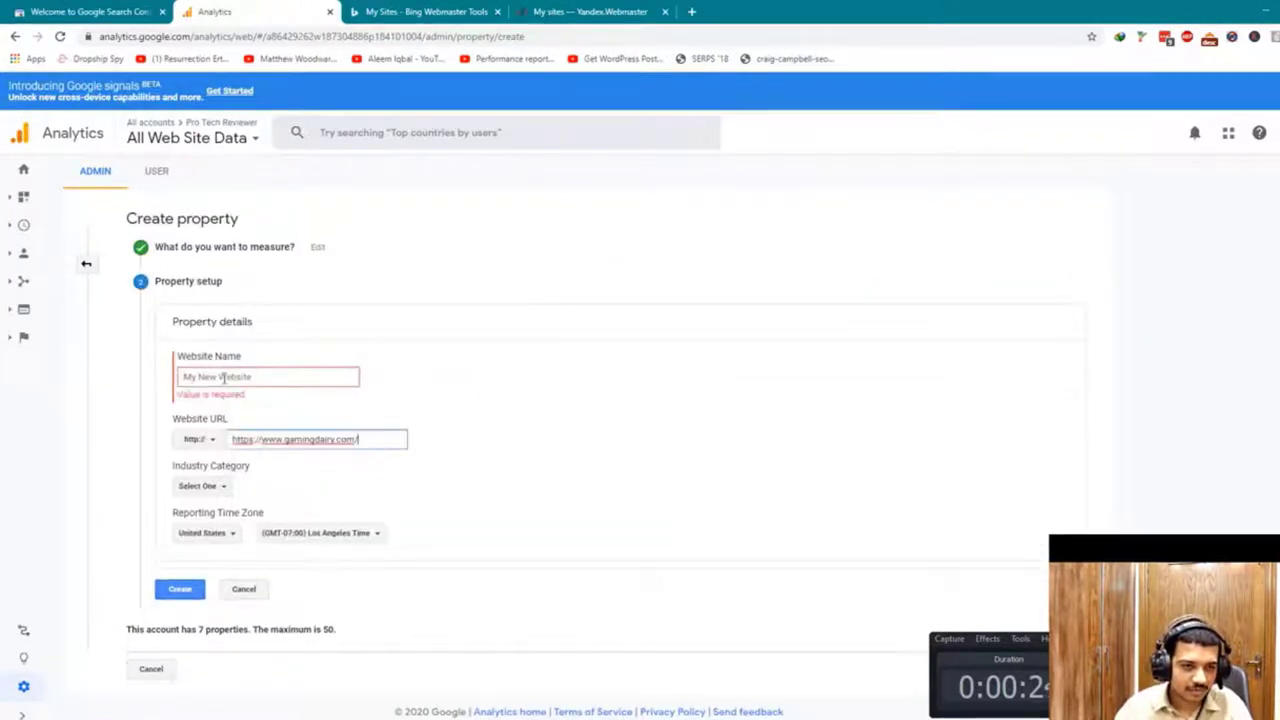
{"action": "left_click", "coordinate": [226, 382]}
{"action": "type", "text": "Gaming Dairy"}
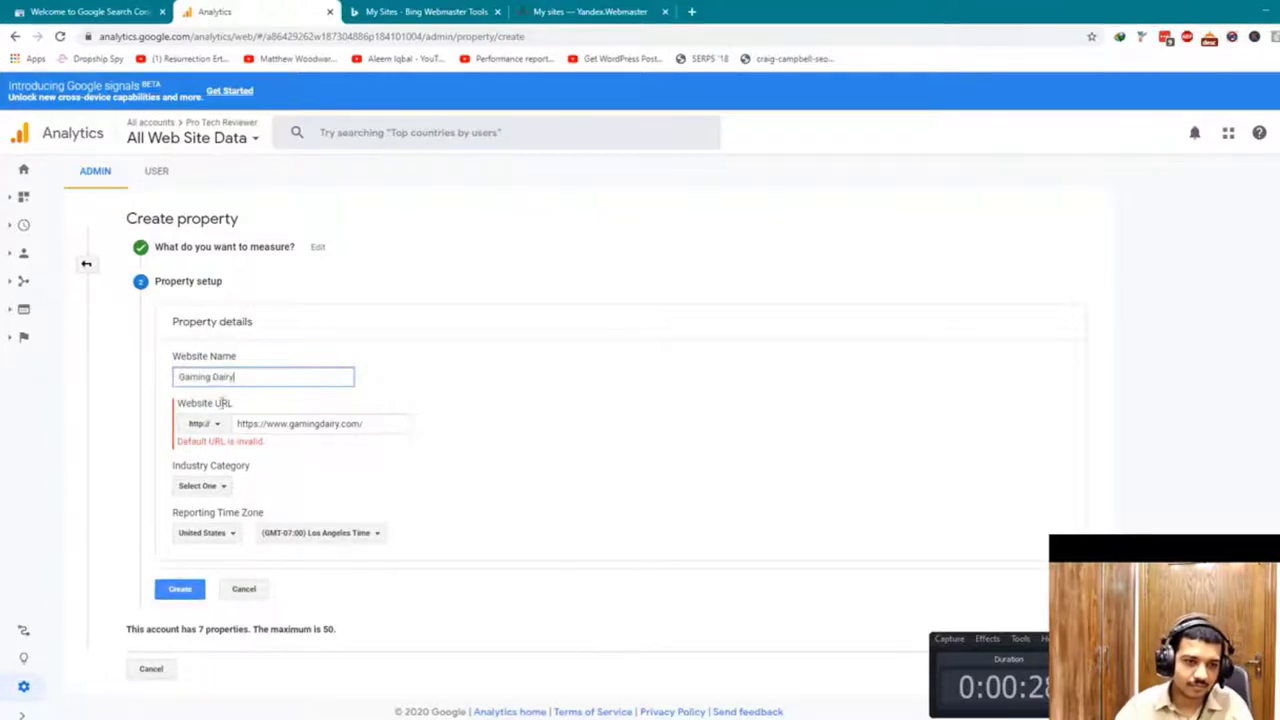
{"action": "left_click", "coordinate": [210, 426]}
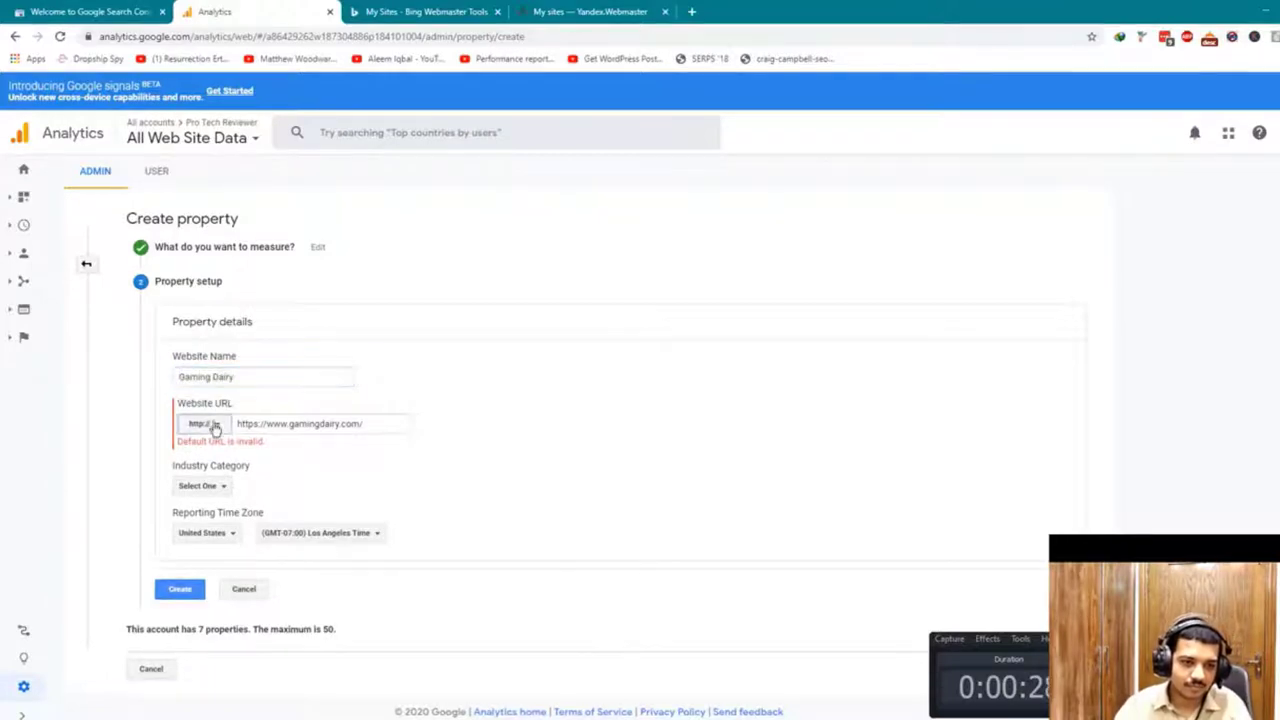
{"action": "left_click", "coordinate": [226, 467]}
{"action": "left_click", "coordinate": [284, 425]}
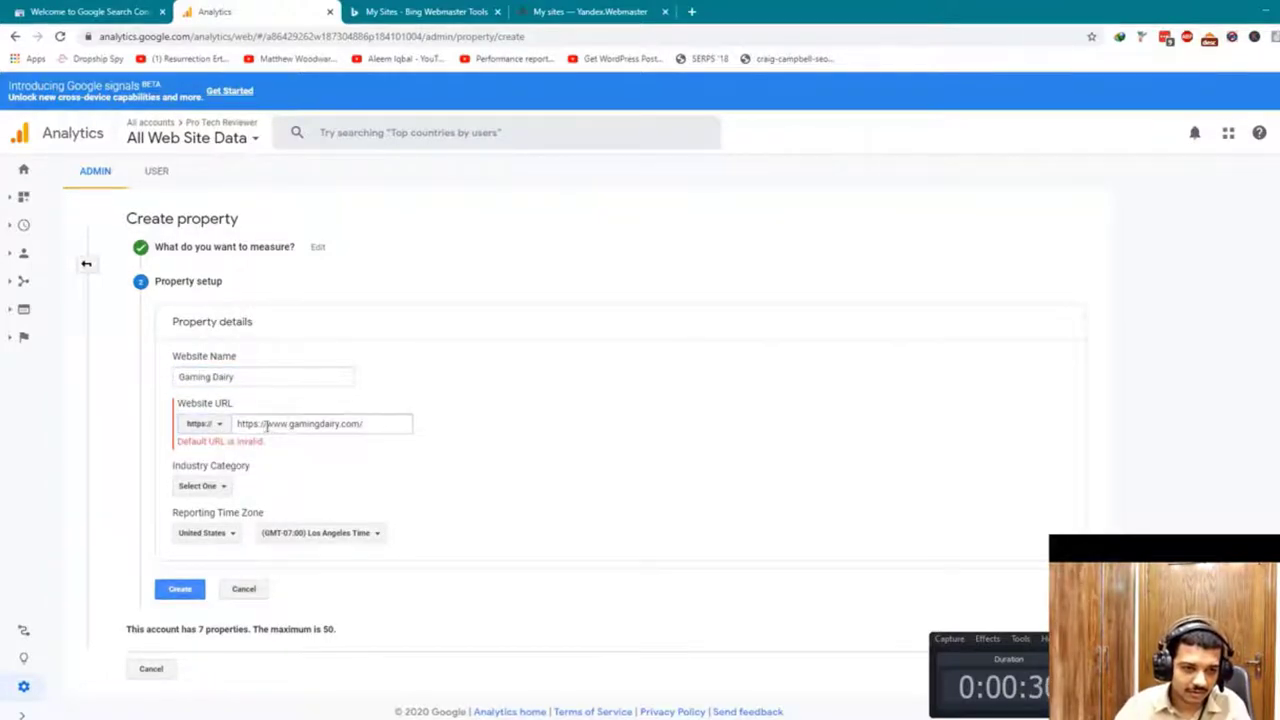
{"action": "left_click_drag", "start_coordinate": [267, 426], "coordinate": [235, 425]}
{"action": "key", "text": "BackSpace"}
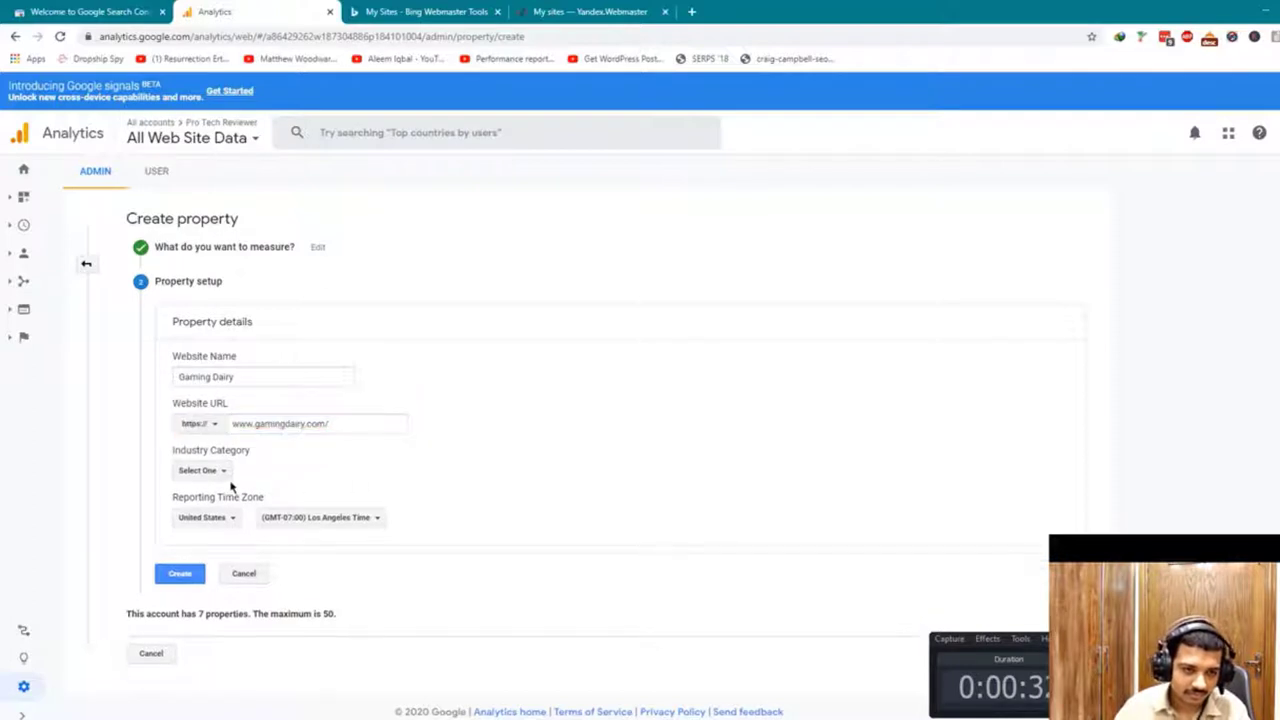
Step: Set the property's industry category to Arts and Entertainment
{"action": "left_click", "coordinate": [205, 471]}
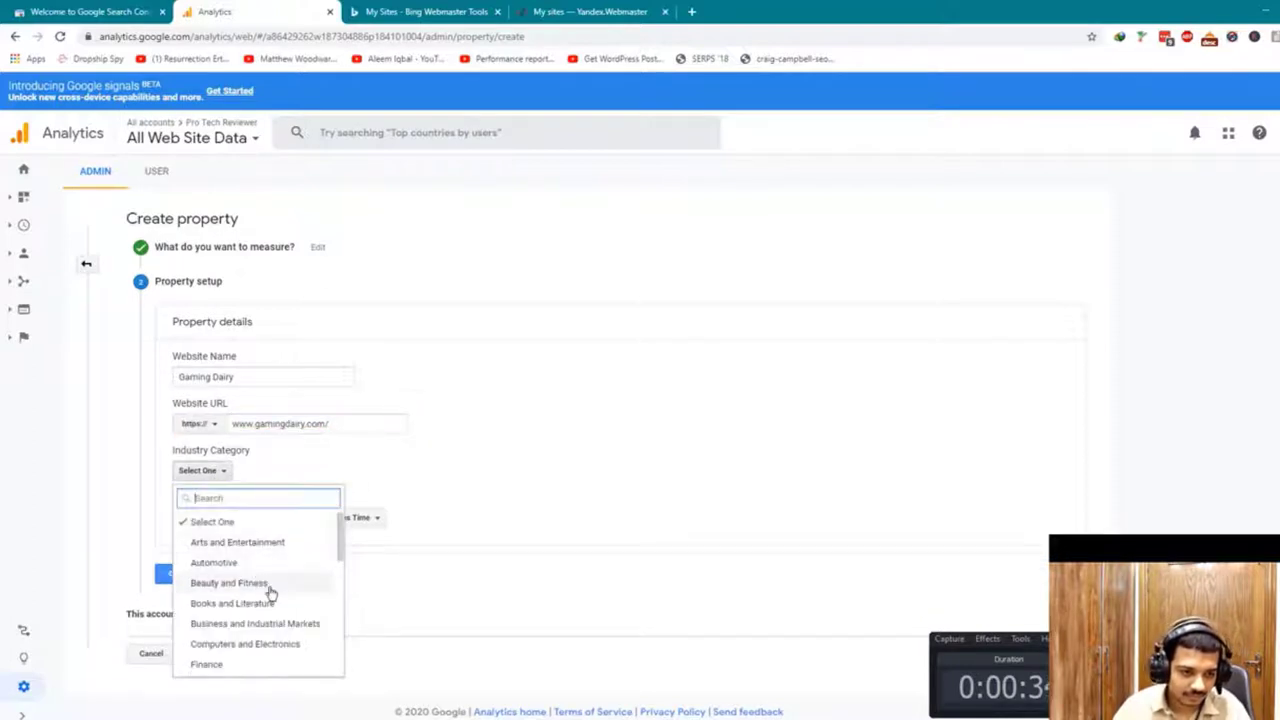
{"action": "scroll", "coordinate": [270, 593], "scroll_direction": "down", "scroll_amount": 2}
{"action": "scroll", "coordinate": [275, 585], "scroll_direction": "up", "scroll_amount": 2}
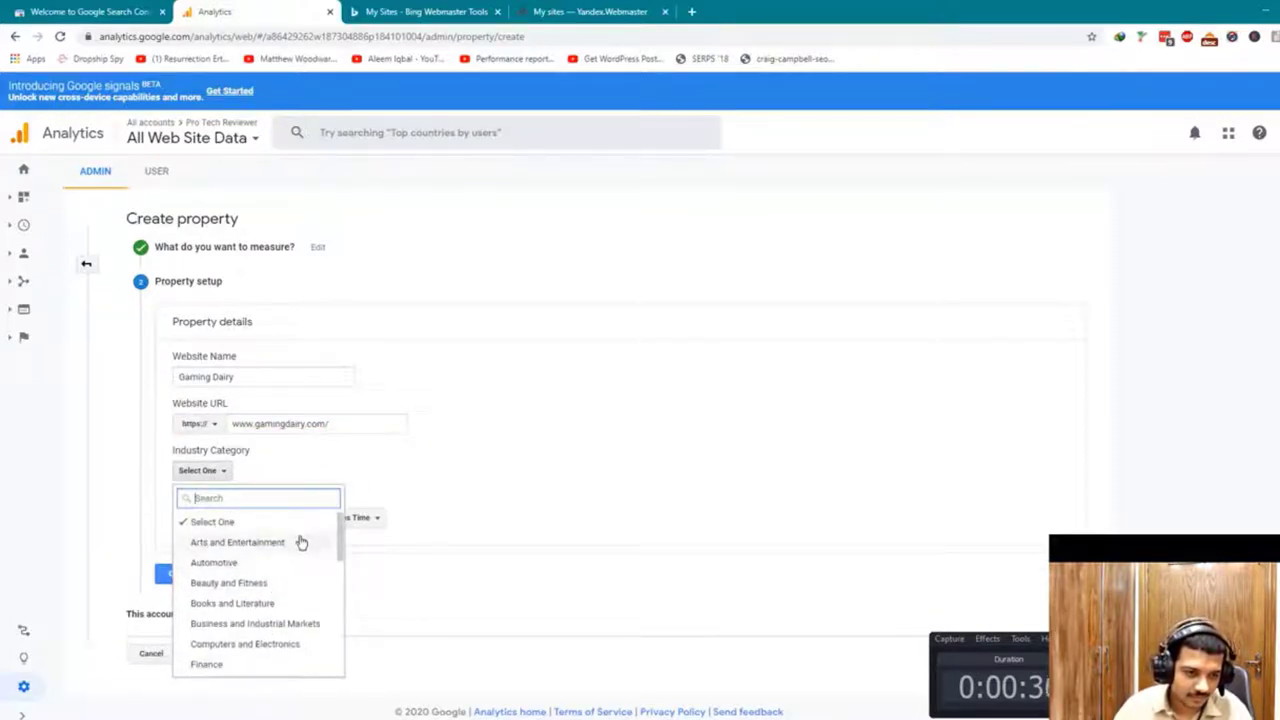
{"action": "left_click", "coordinate": [270, 542]}
Step: Set the reporting time zone country to Pakistan and create the Analytics property
{"action": "left_click", "coordinate": [264, 518]}
{"action": "left_click", "coordinate": [222, 520]}
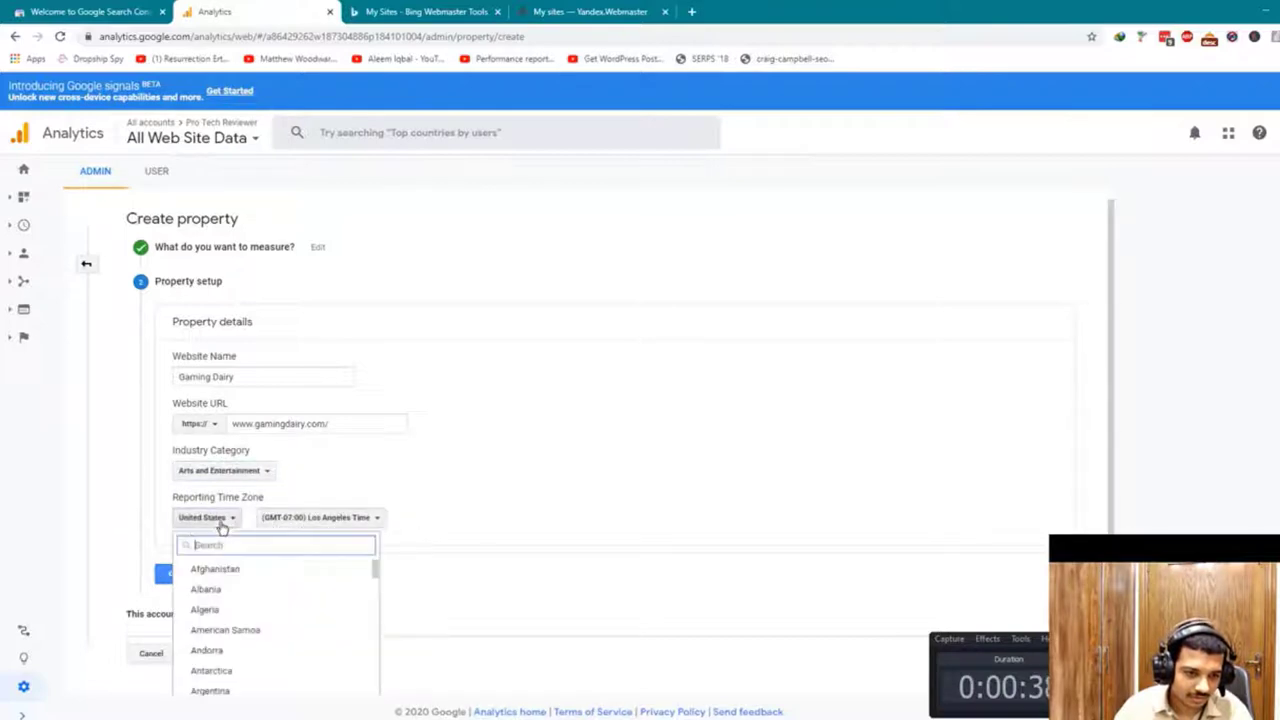
{"action": "type", "text": "paki"}
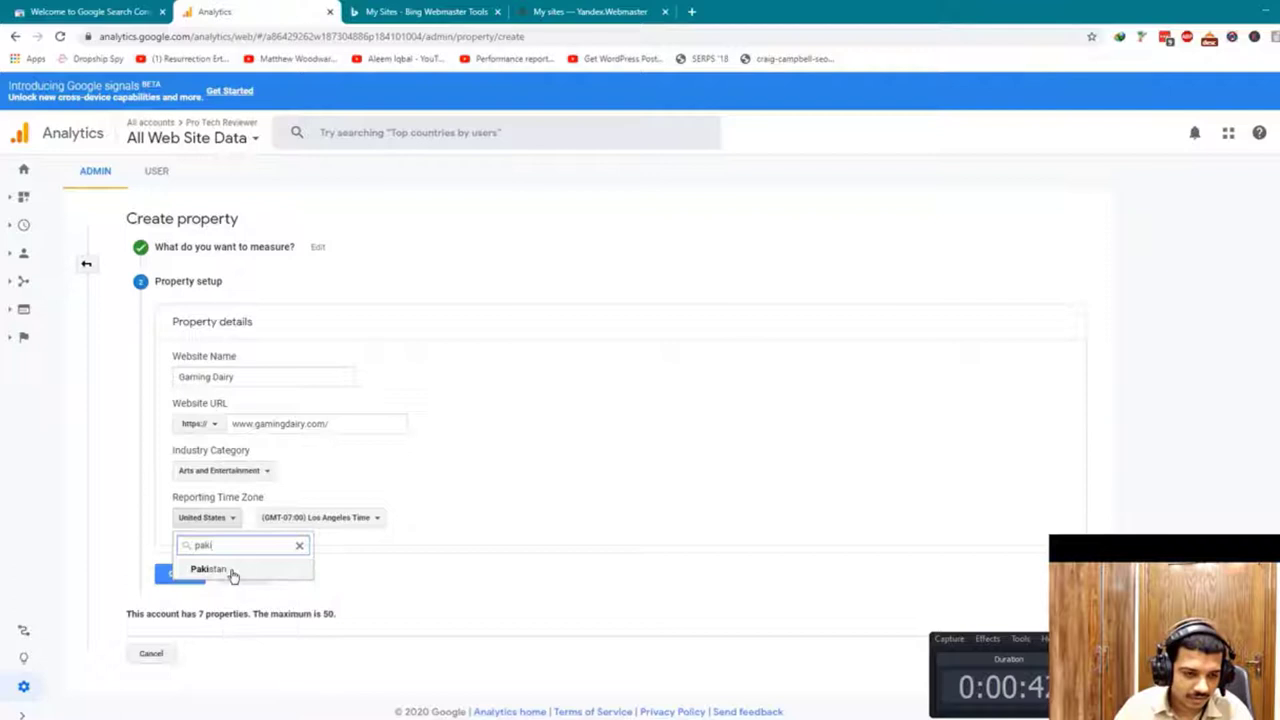
{"action": "left_click", "coordinate": [234, 570]}
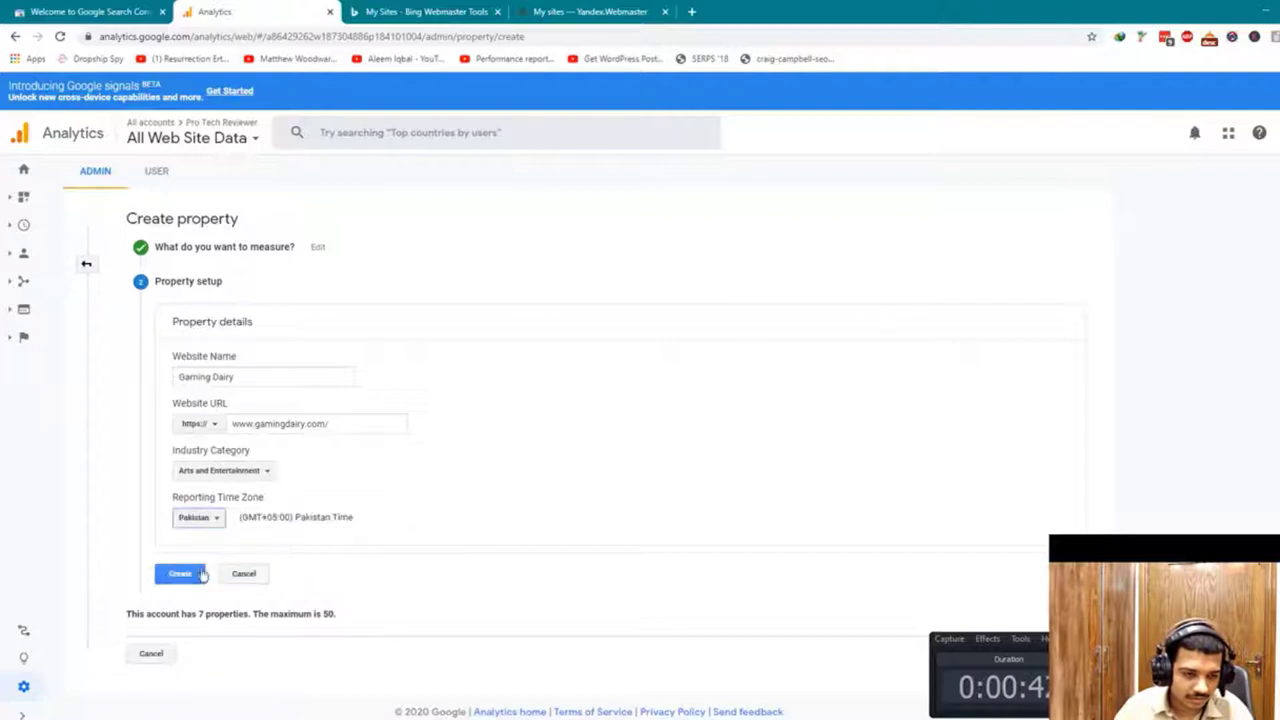
{"action": "left_click", "coordinate": [180, 574]}
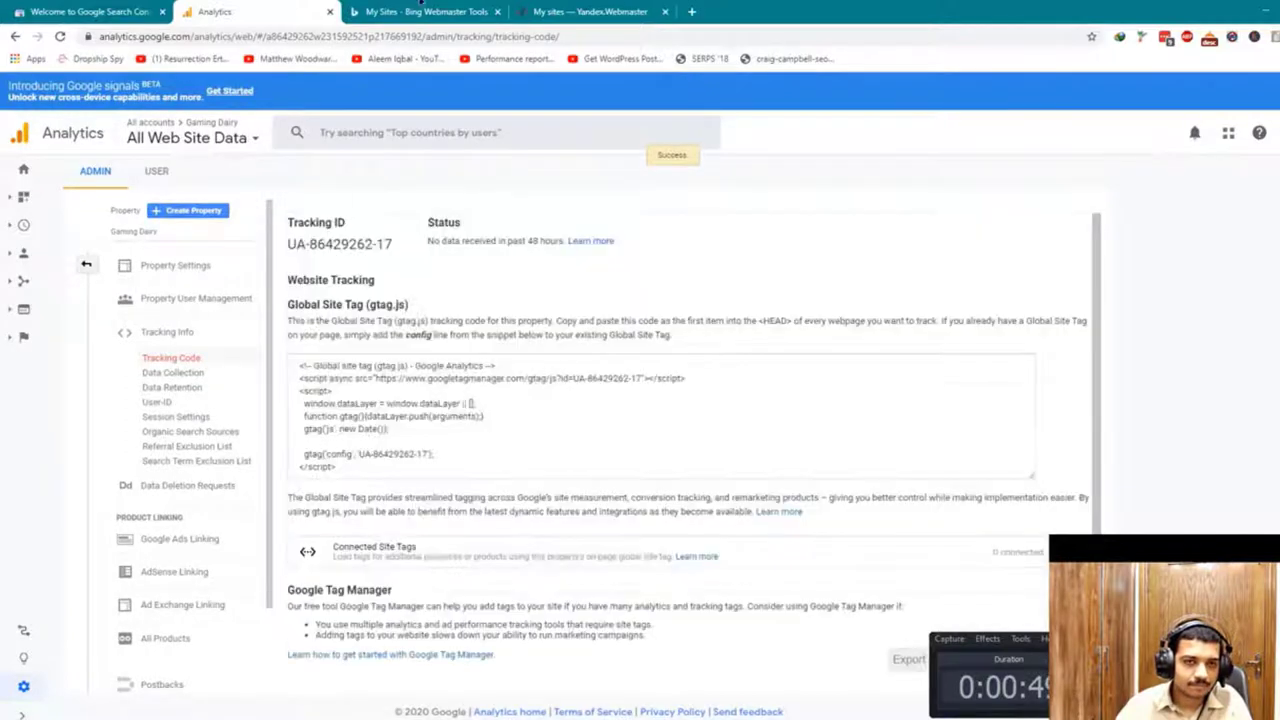
{"action": "left_click", "coordinate": [425, 11]}
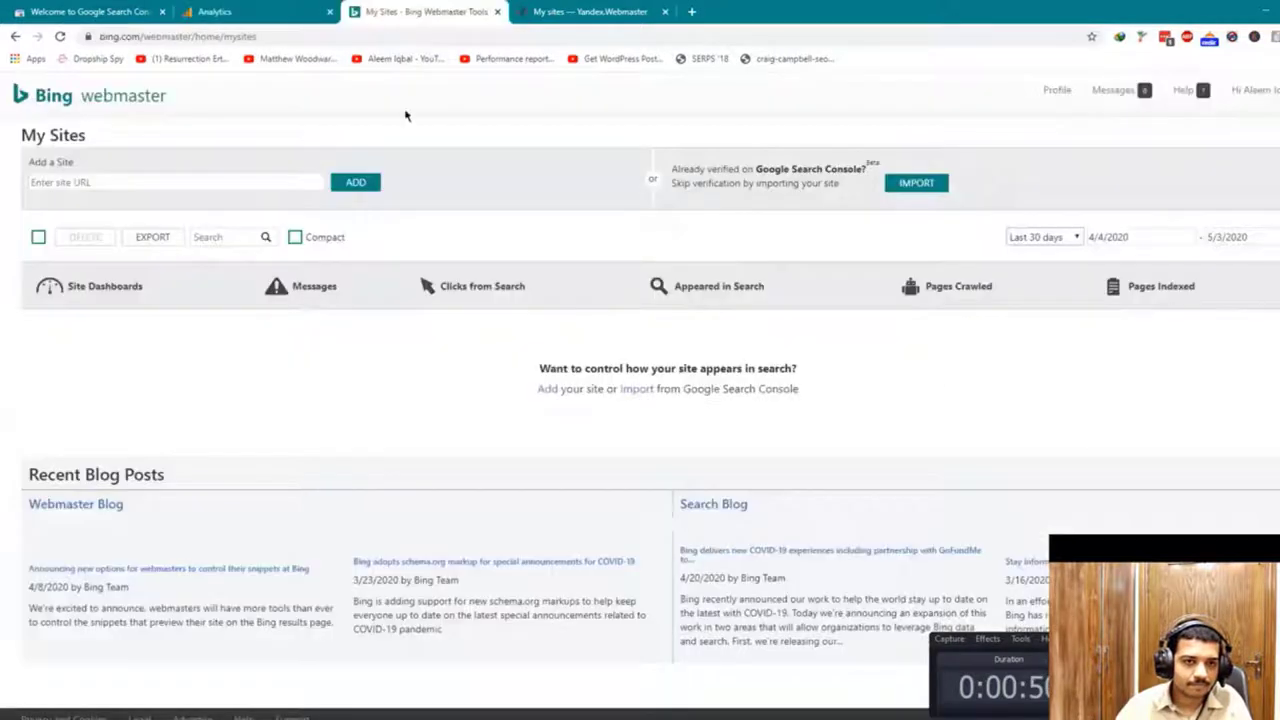
{"action": "left_click", "coordinate": [310, 186]}
{"action": "type", "text": "https://www.gamingdairy.com/"}
{"action": "left_click", "coordinate": [356, 183]}
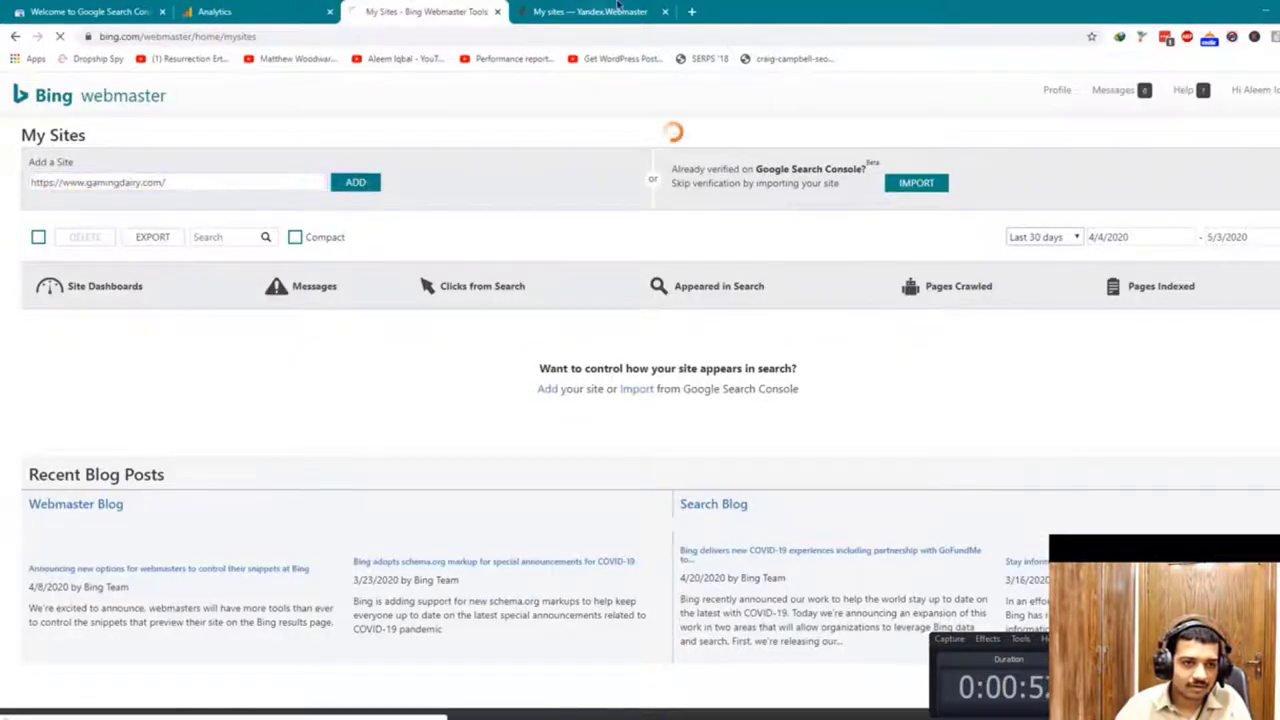
{"action": "left_click", "coordinate": [590, 11]}
{"action": "left_click", "coordinate": [84, 266]}
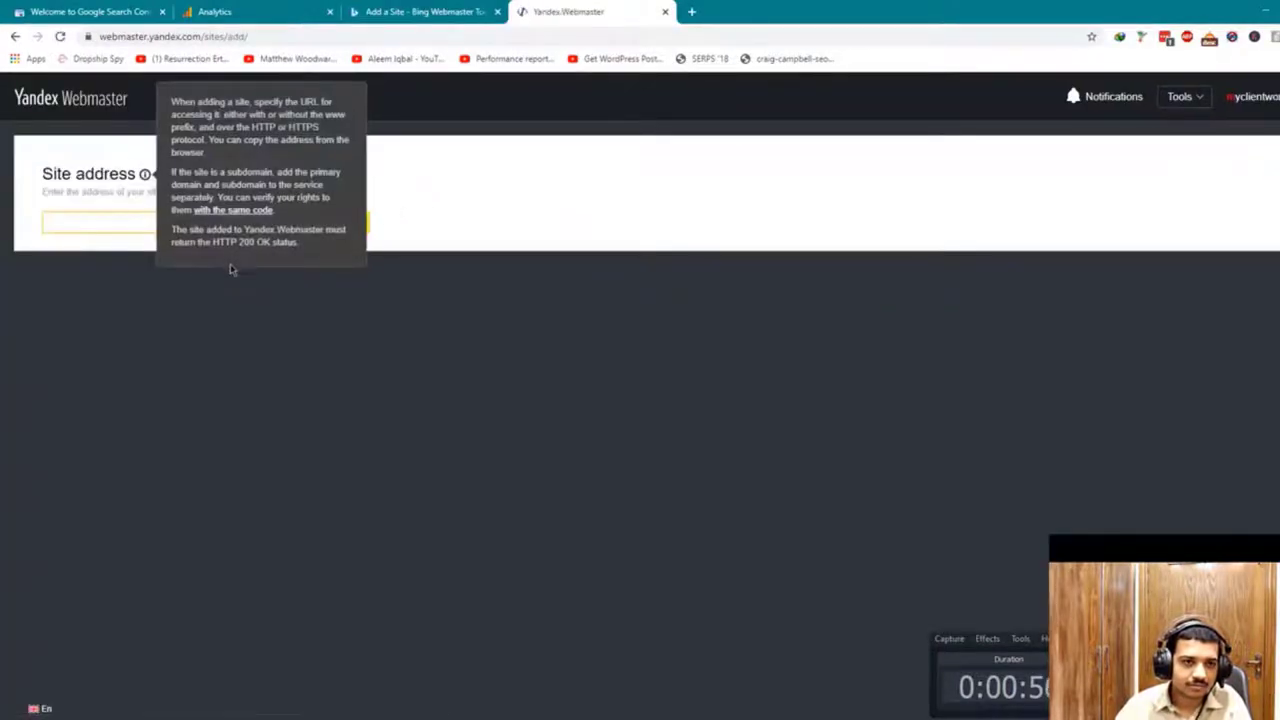
{"action": "left_click", "coordinate": [118, 224]}
{"action": "type", "text": "https://www.gamingdairy.com/"}
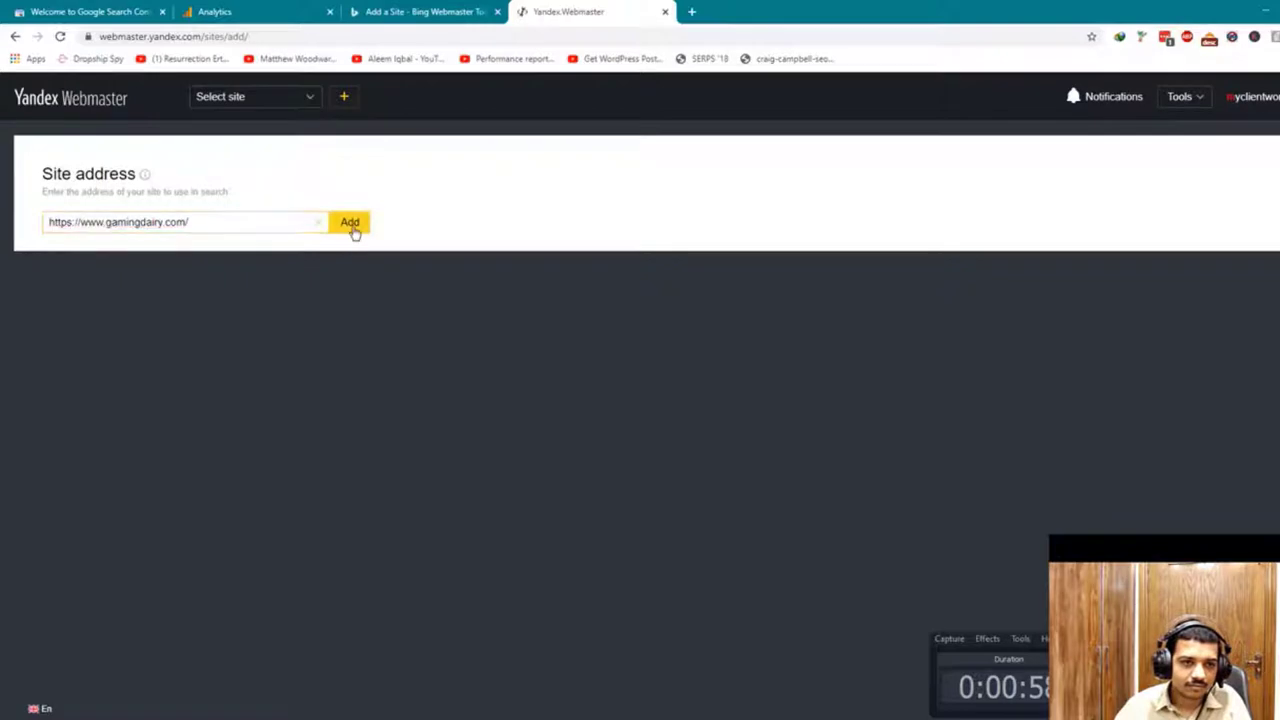
{"action": "left_click", "coordinate": [351, 225]}
{"action": "left_click", "coordinate": [428, 12]}
{"action": "left_click", "coordinate": [330, 228]}
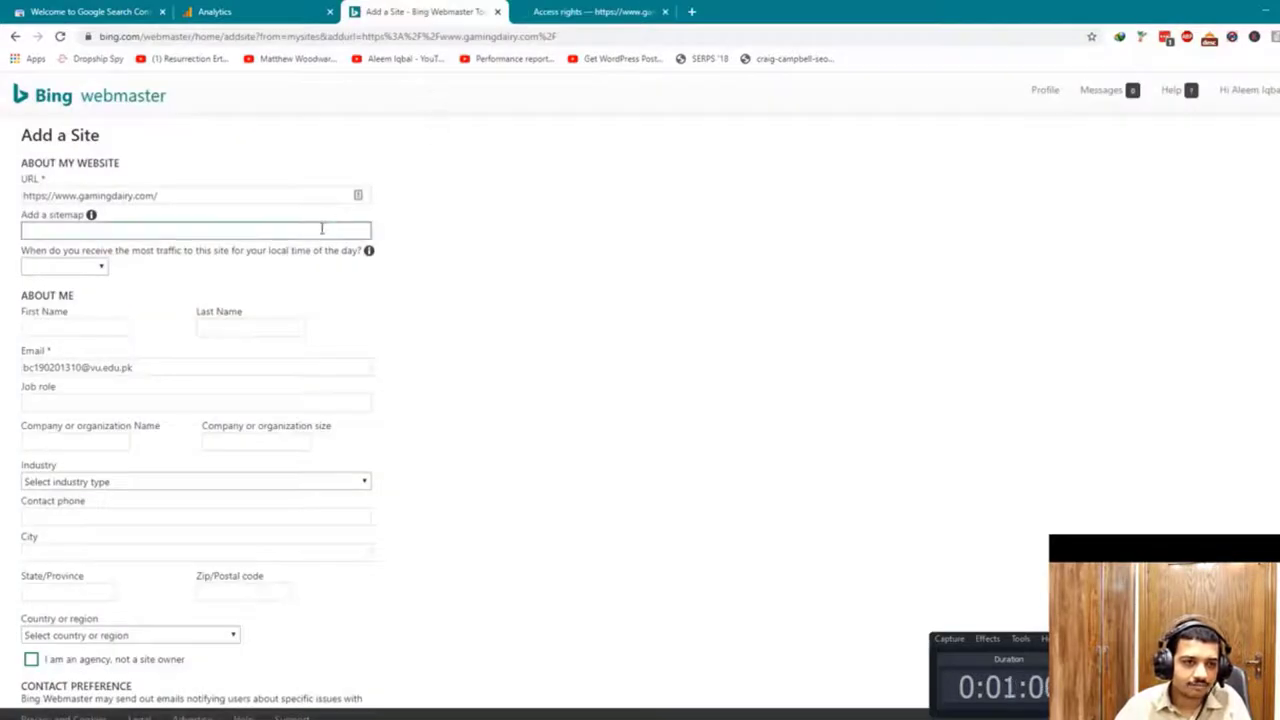
{"action": "key", "text": "alt+Tab"}
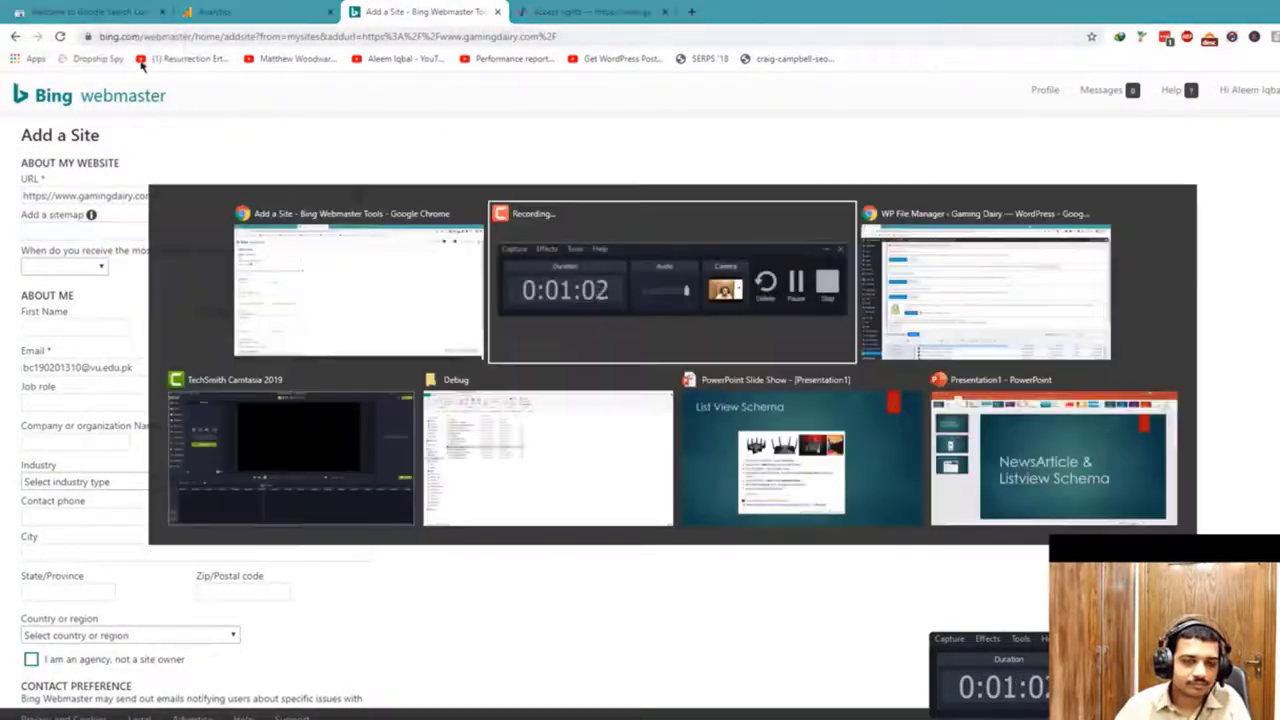
{"action": "key", "text": "alt+Tab"}
{"action": "left_click", "coordinate": [184, 37]}
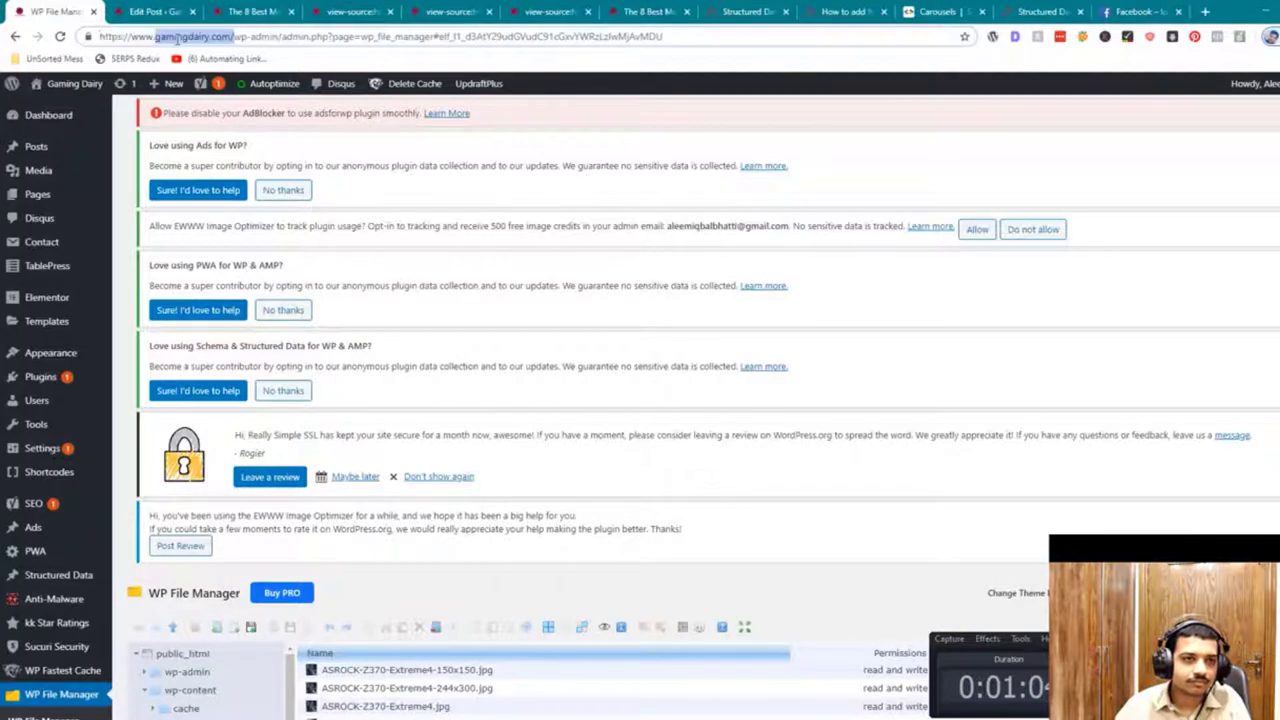
{"action": "left_click", "coordinate": [230, 37]}
{"action": "key", "text": "shift+Home"}
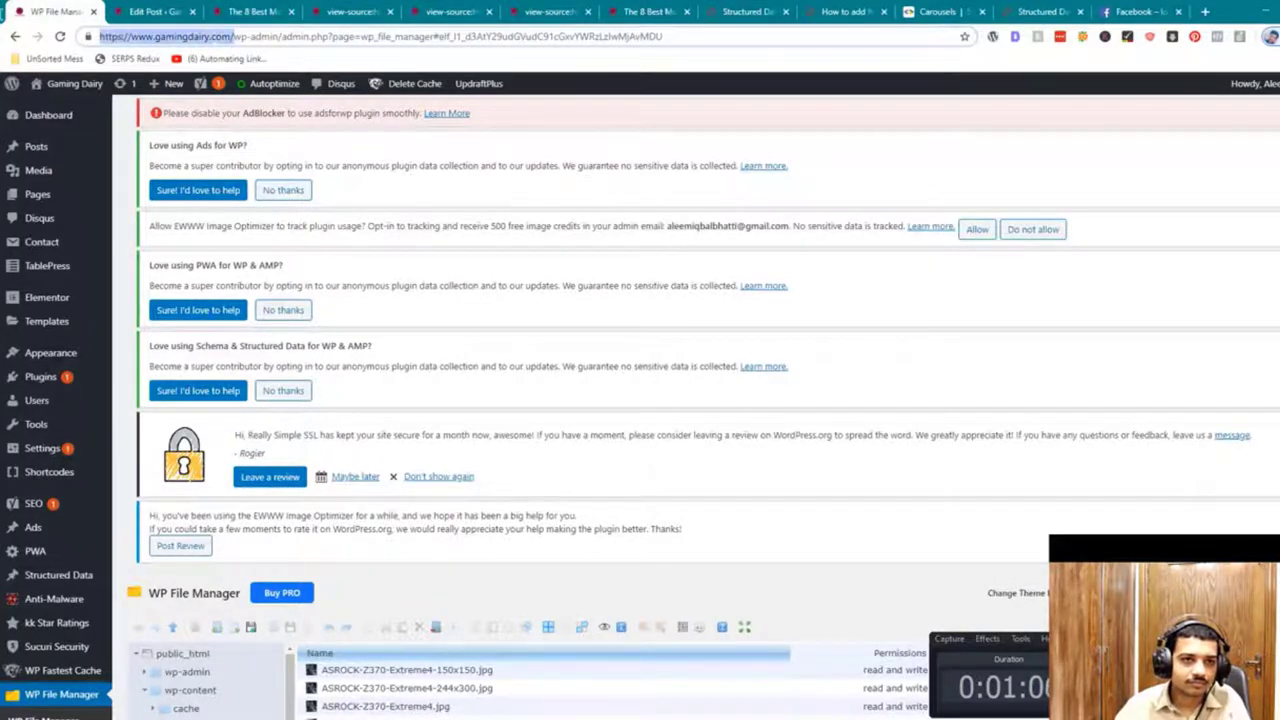
{"action": "key", "text": "ctrl+c"}
{"action": "key", "text": "ctrl+t"}
{"action": "key", "text": "ctrl+v"}
{"action": "type", "text": "sitemap.xml"}
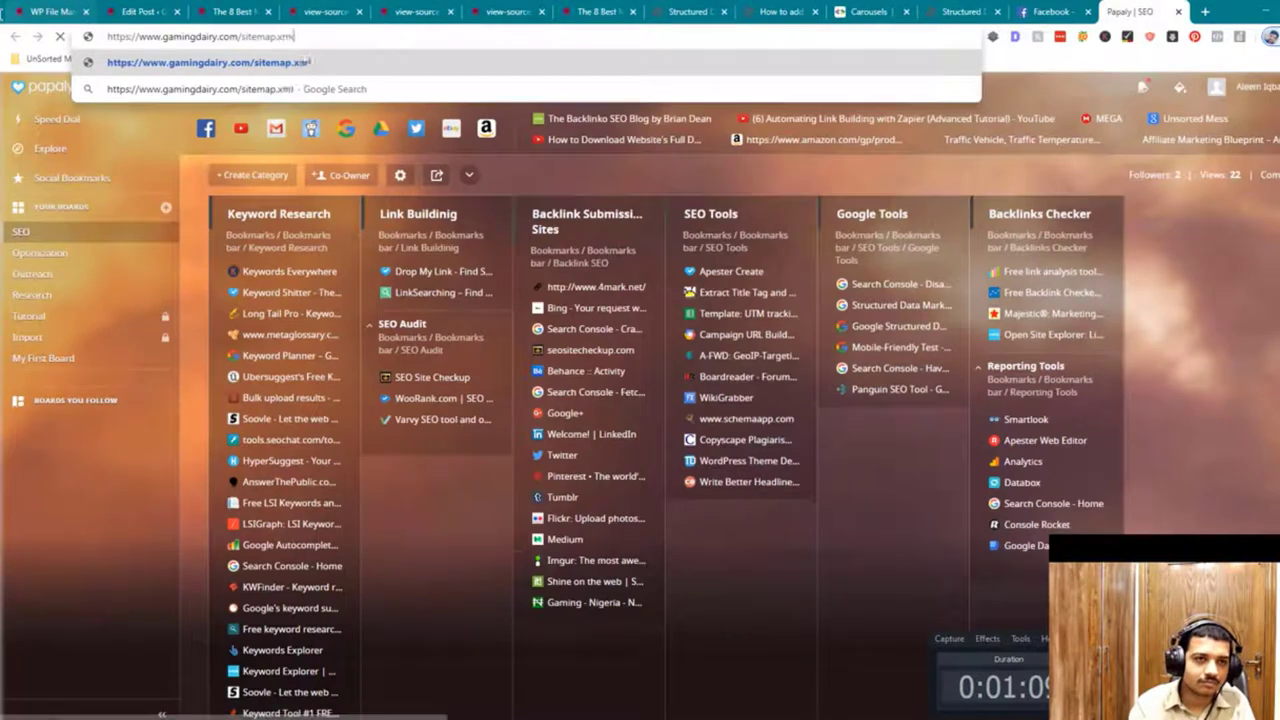
{"action": "key", "text": "Return"}
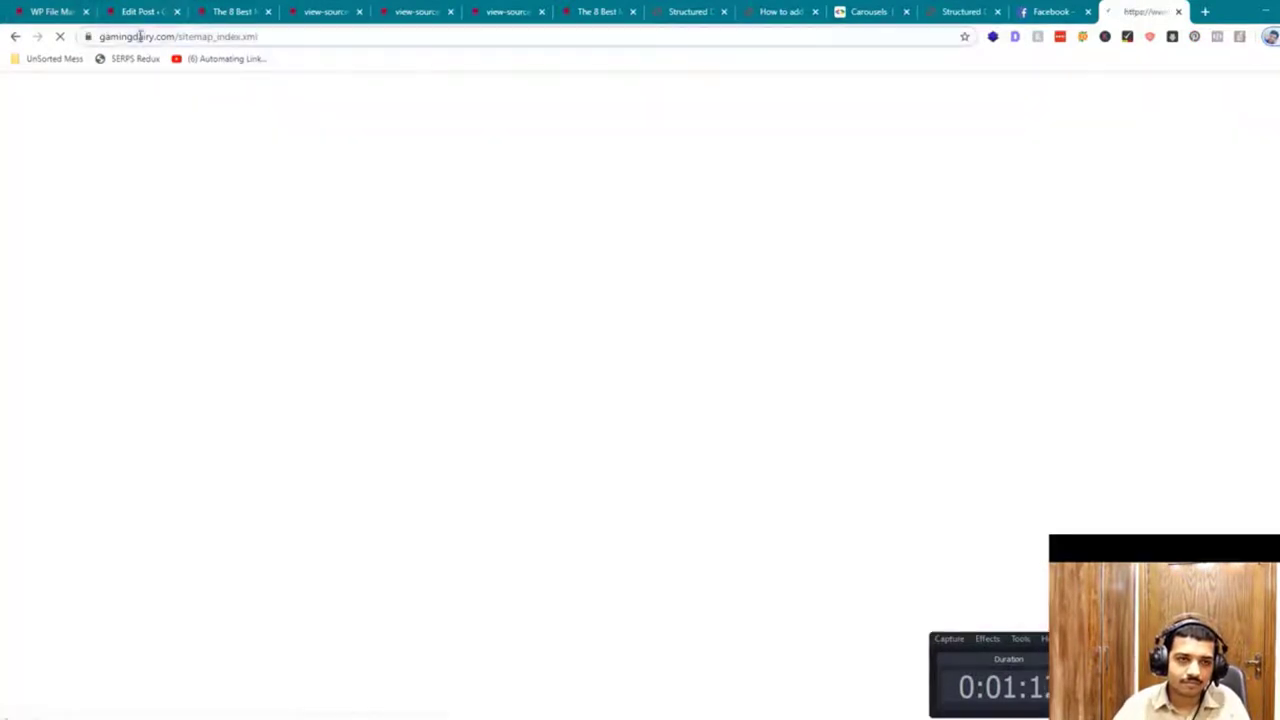
Step: Copy the sitemap_index.xml address into the sitemap field of Bing's Add a Site form and set the peak traffic time to All Day (Default)
{"action": "left_click", "coordinate": [137, 36]}
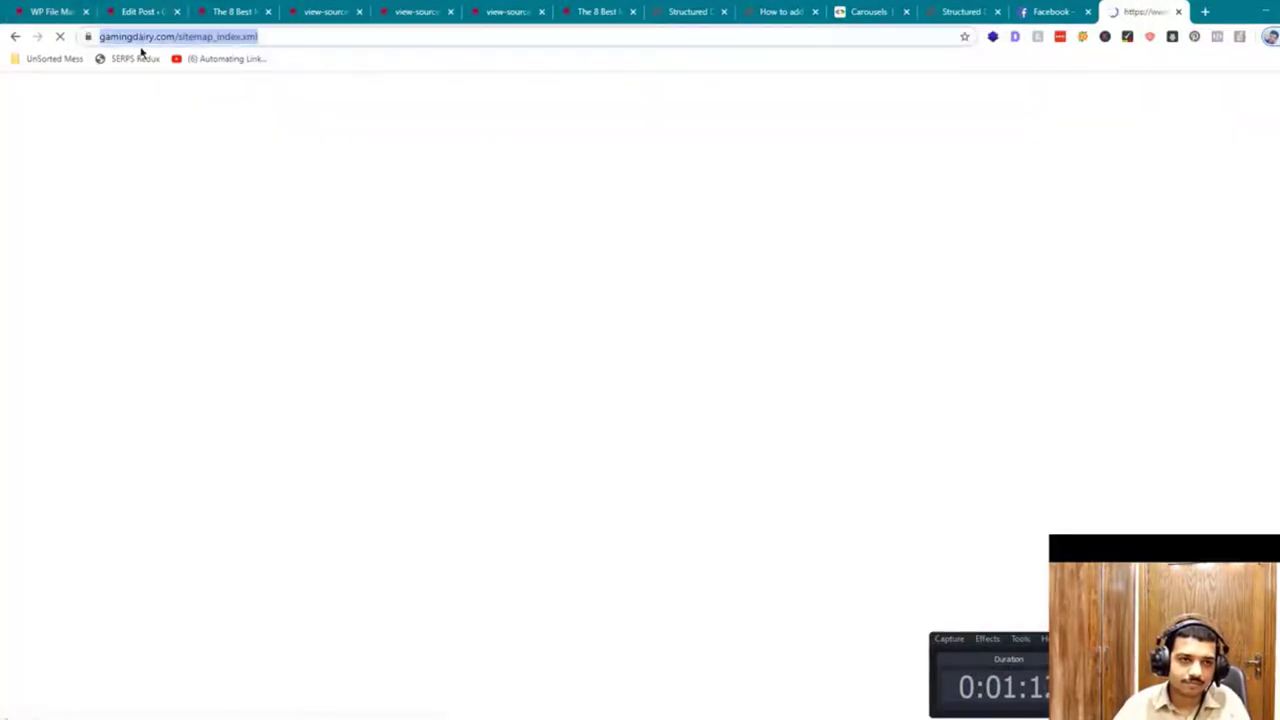
{"action": "key", "text": "ctrl+c"}
{"action": "key", "text": "alt+Tab"}
{"action": "key", "text": "ctrl+v"}
{"action": "left_click", "coordinate": [86, 264]}
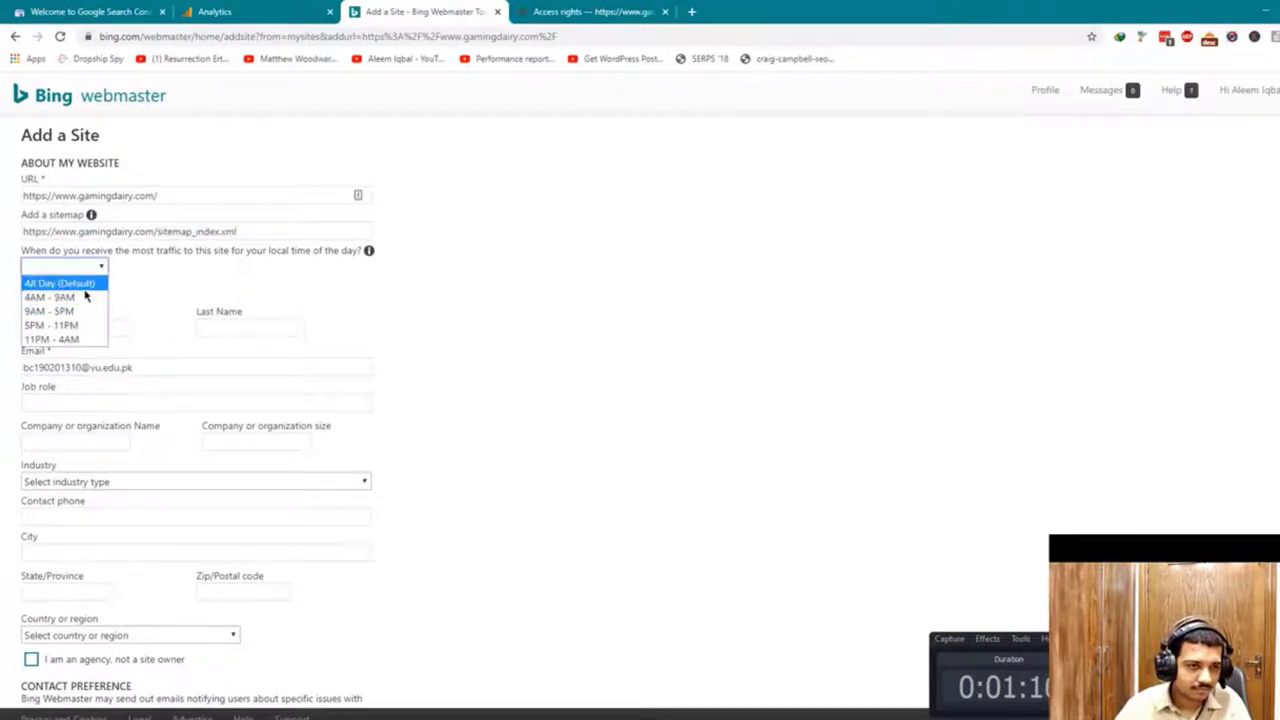
{"action": "left_click", "coordinate": [84, 289]}
Step: Enter the owner's first and last name in the Bing site form and save it
{"action": "left_click", "coordinate": [75, 329]}
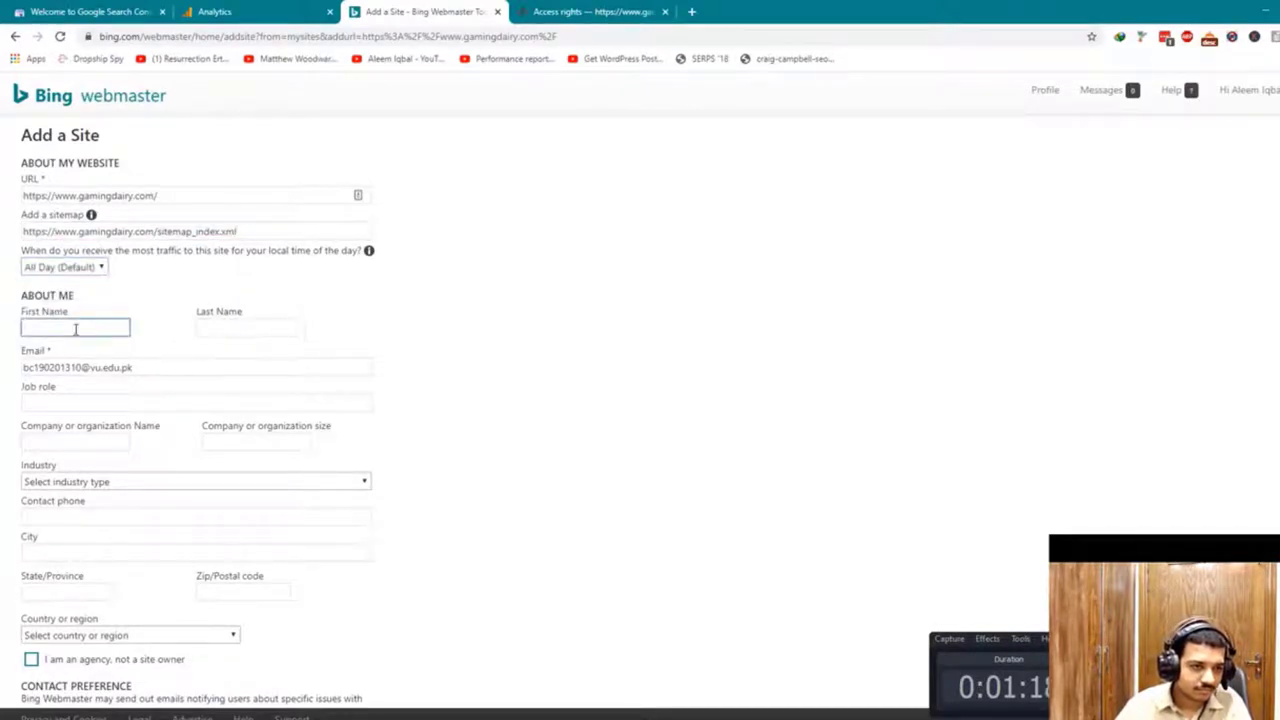
{"action": "key", "text": "Tab"}
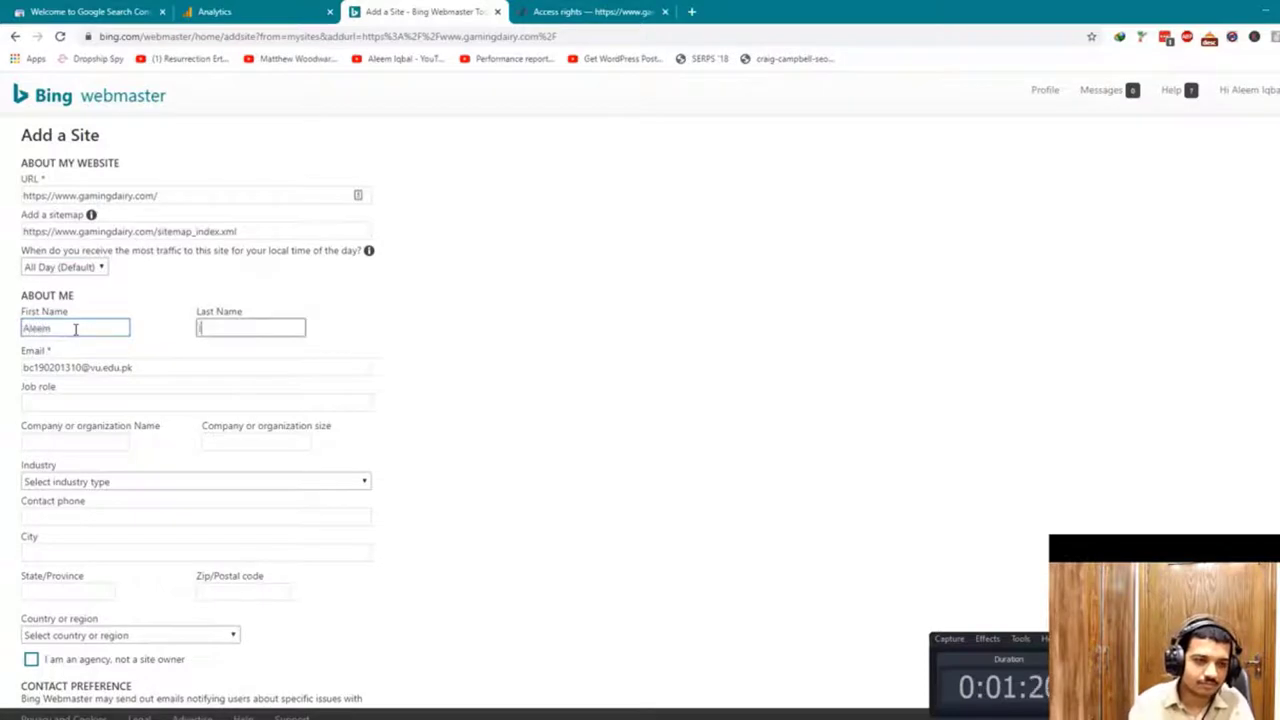
{"action": "key", "text": "Tab"}
{"action": "key", "text": "Tab"}
{"action": "scroll", "coordinate": [43, 423], "scroll_direction": "down", "scroll_amount": 2}
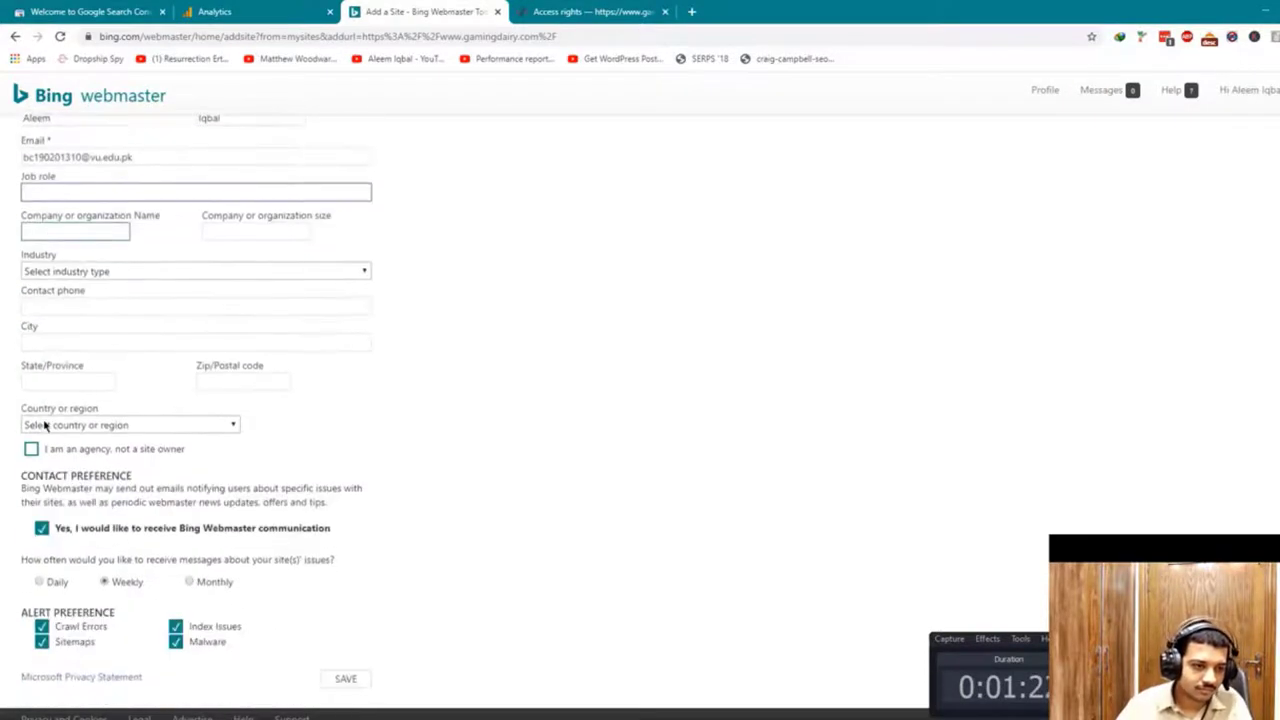
{"action": "left_click", "coordinate": [345, 671]}
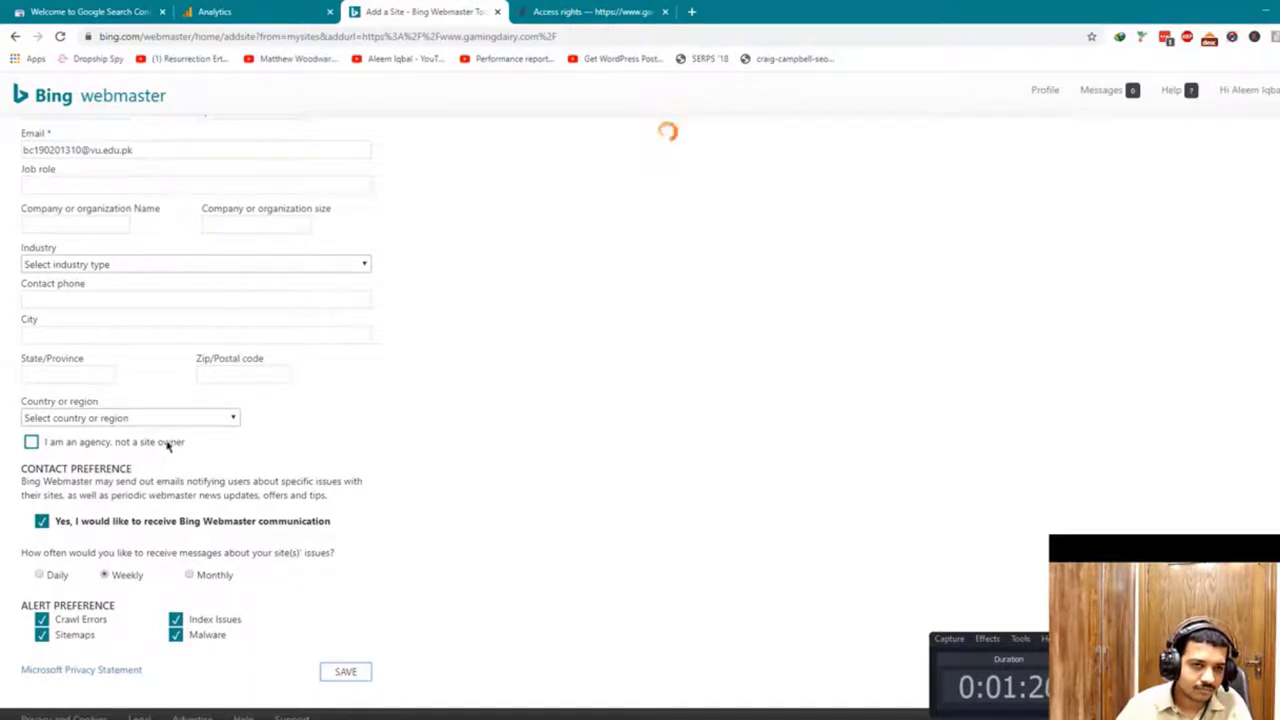
Step: Show Yandex Webmaster's HTML file verification method, and check the ownership verification options in Bing Webmaster and Google Search Console
{"action": "left_click", "coordinate": [570, 11]}
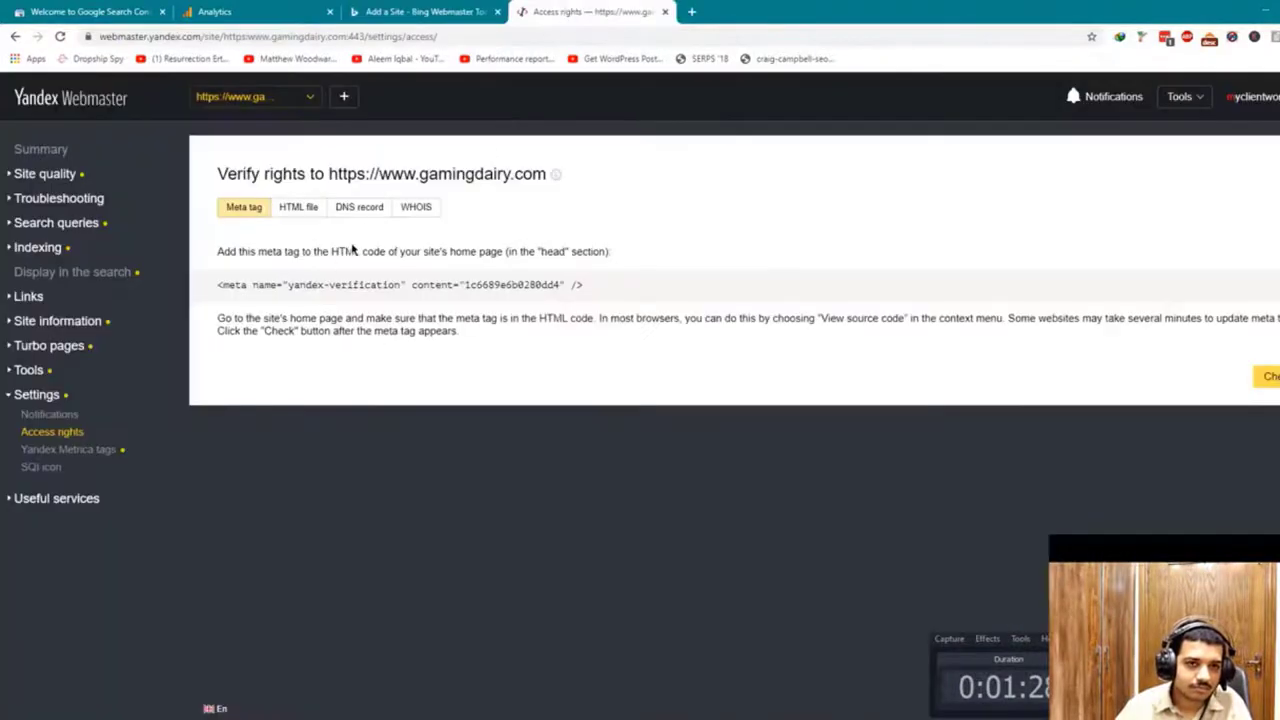
{"action": "left_click", "coordinate": [301, 209]}
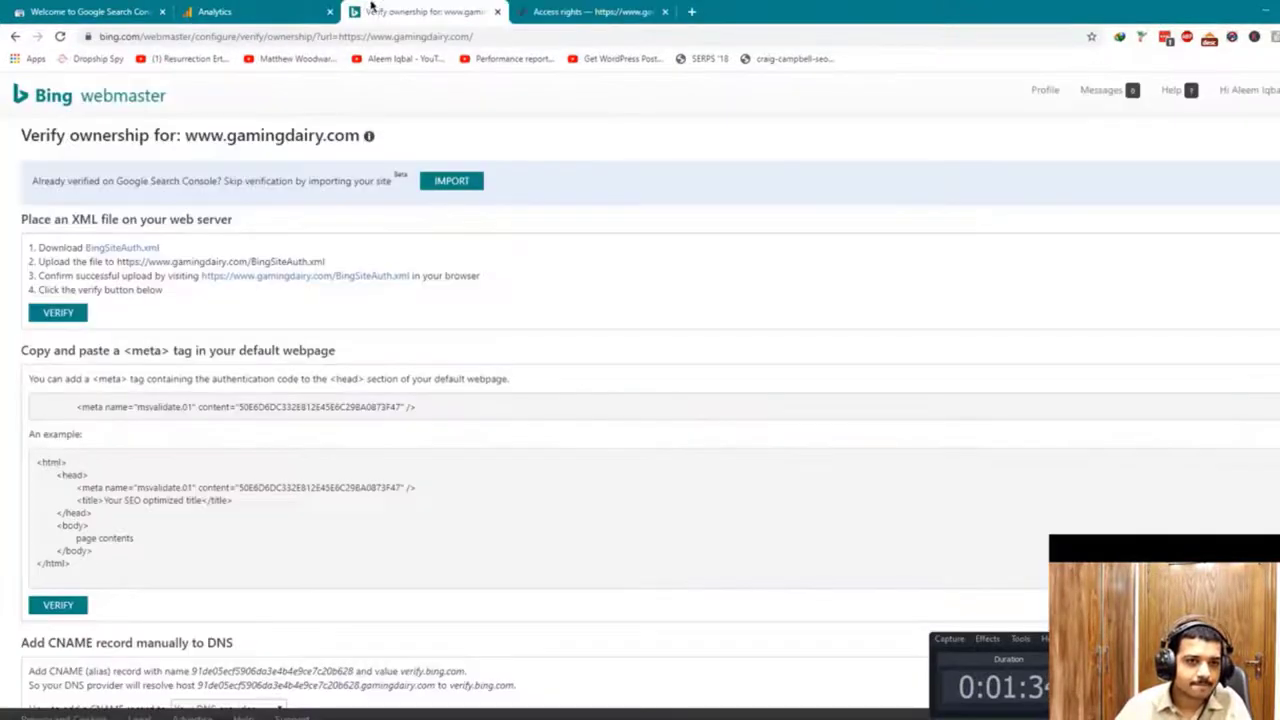
{"action": "left_click", "coordinate": [380, 11]}
{"action": "scroll", "coordinate": [237, 306], "scroll_direction": "down", "scroll_amount": 2}
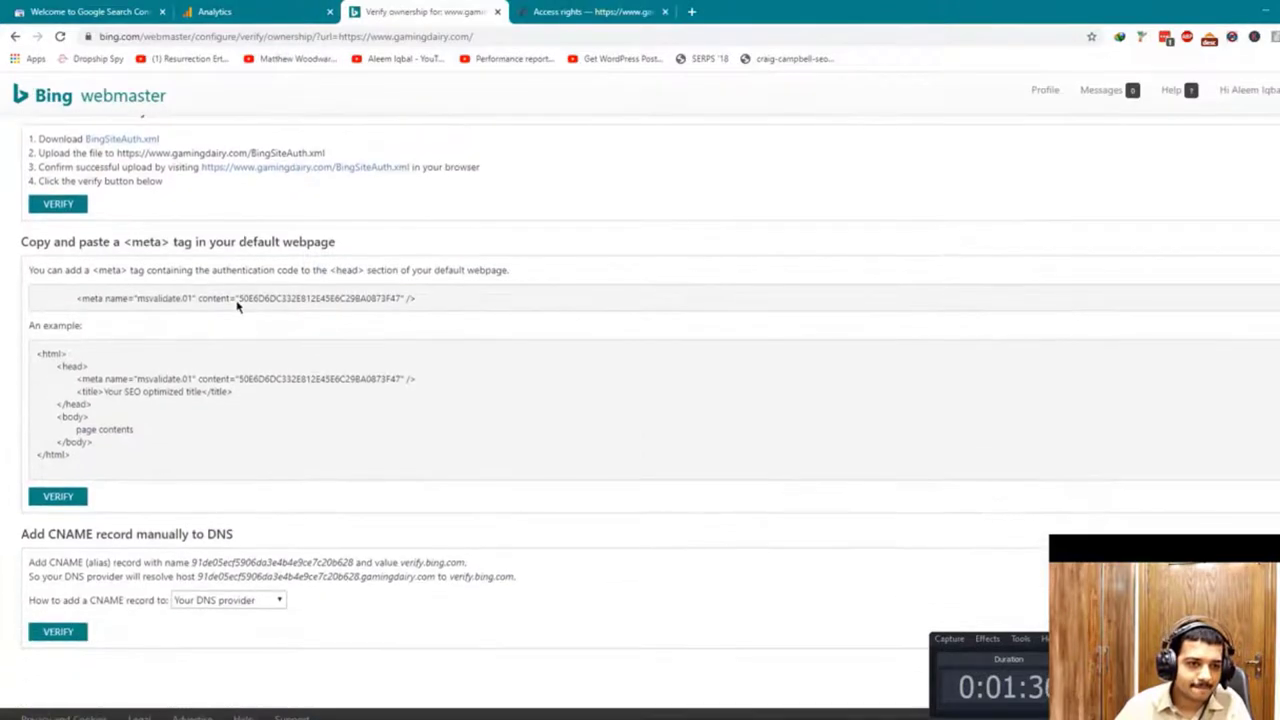
{"action": "left_click", "coordinate": [236, 12]}
{"action": "left_click", "coordinate": [107, 11]}
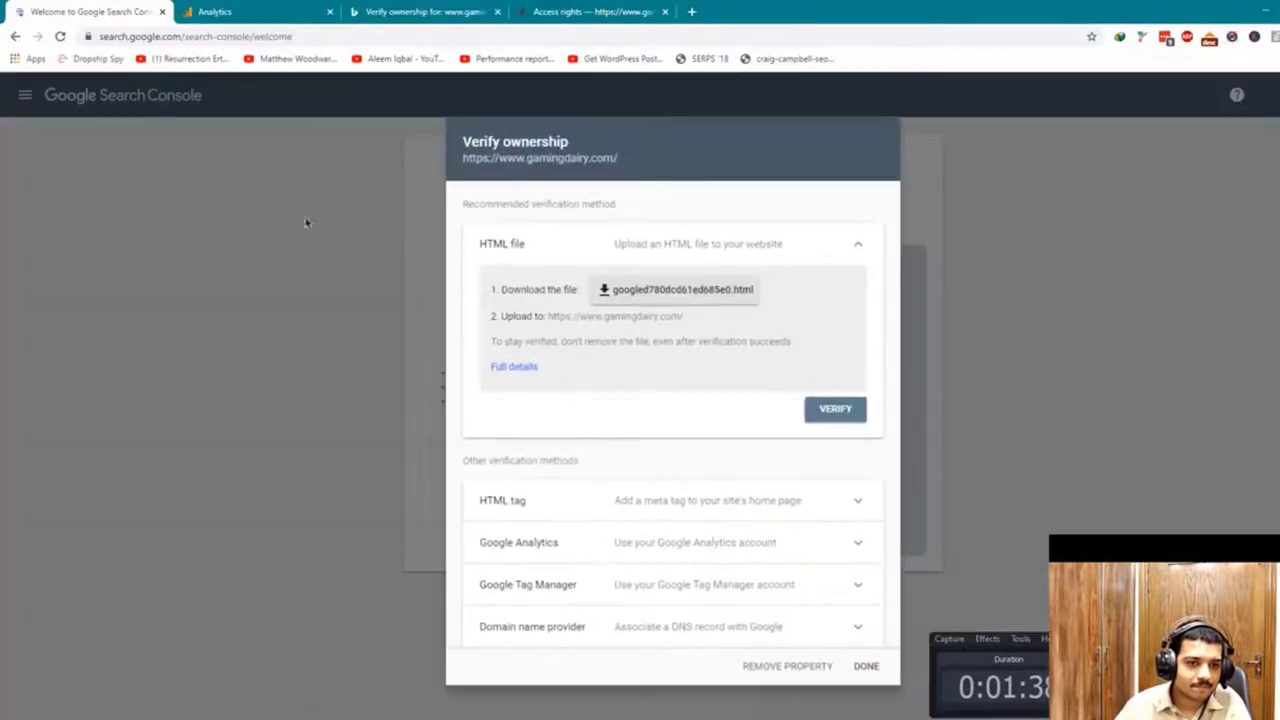
Step: Download Google's HTML verification file and upload it to the site's public_html folder in WP File Manager
{"action": "left_click", "coordinate": [717, 287]}
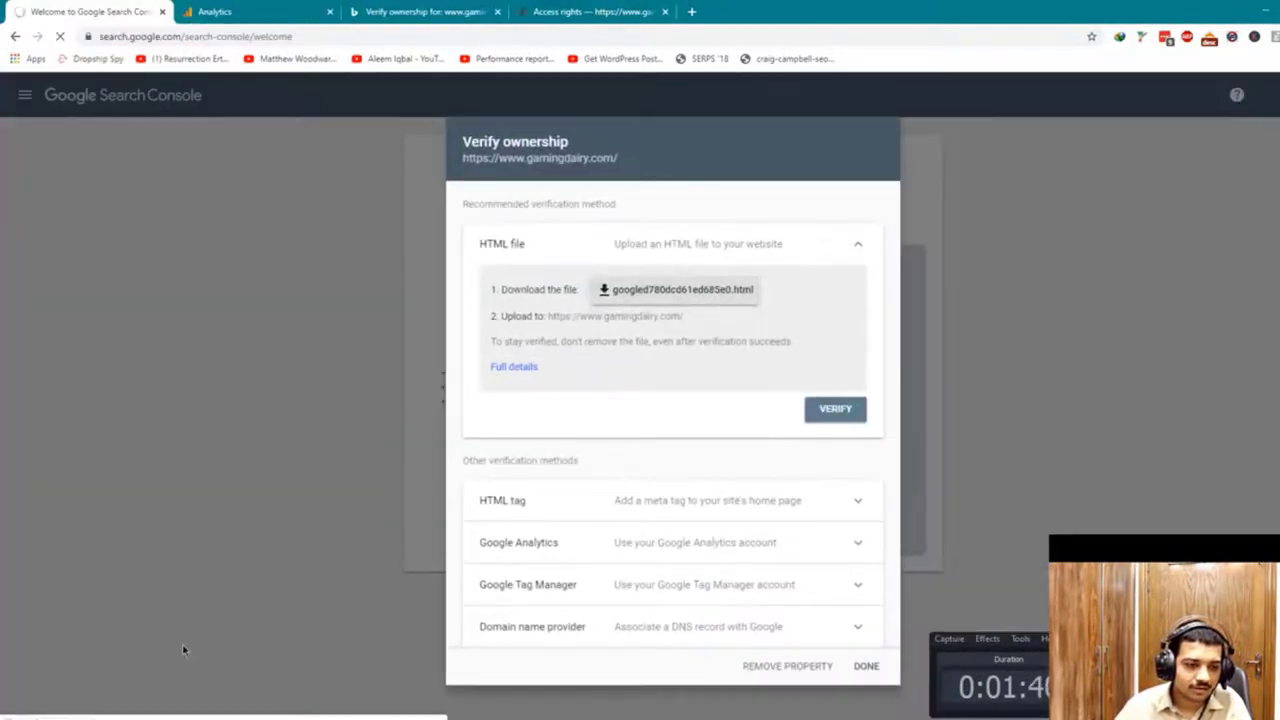
{"action": "key", "text": "alt+Tab"}
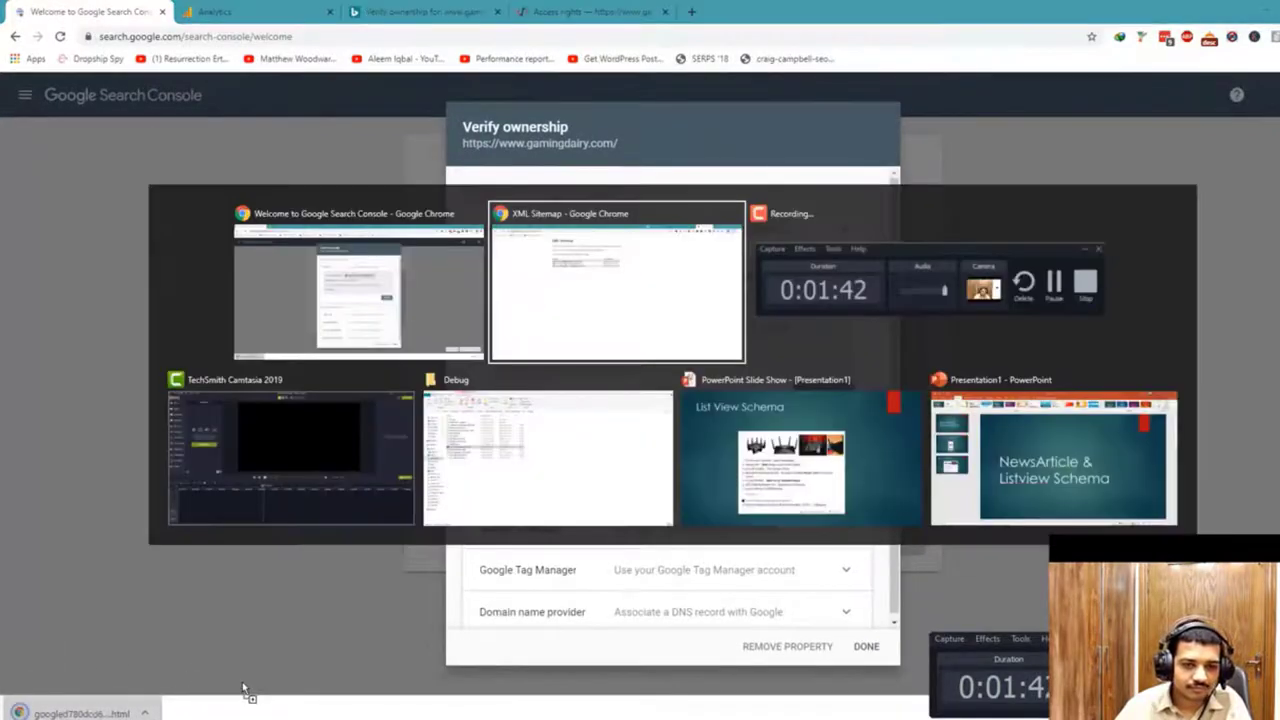
{"action": "mouse_move", "coordinate": [245, 690]}
{"action": "left_mouse_down"}
{"action": "mouse_move", "coordinate": [50, 12]}
{"action": "mouse_move", "coordinate": [410, 588]}
{"action": "mouse_move", "coordinate": [423, 578]}
{"action": "mouse_move", "coordinate": [243, 666]}
{"action": "left_mouse_up"}
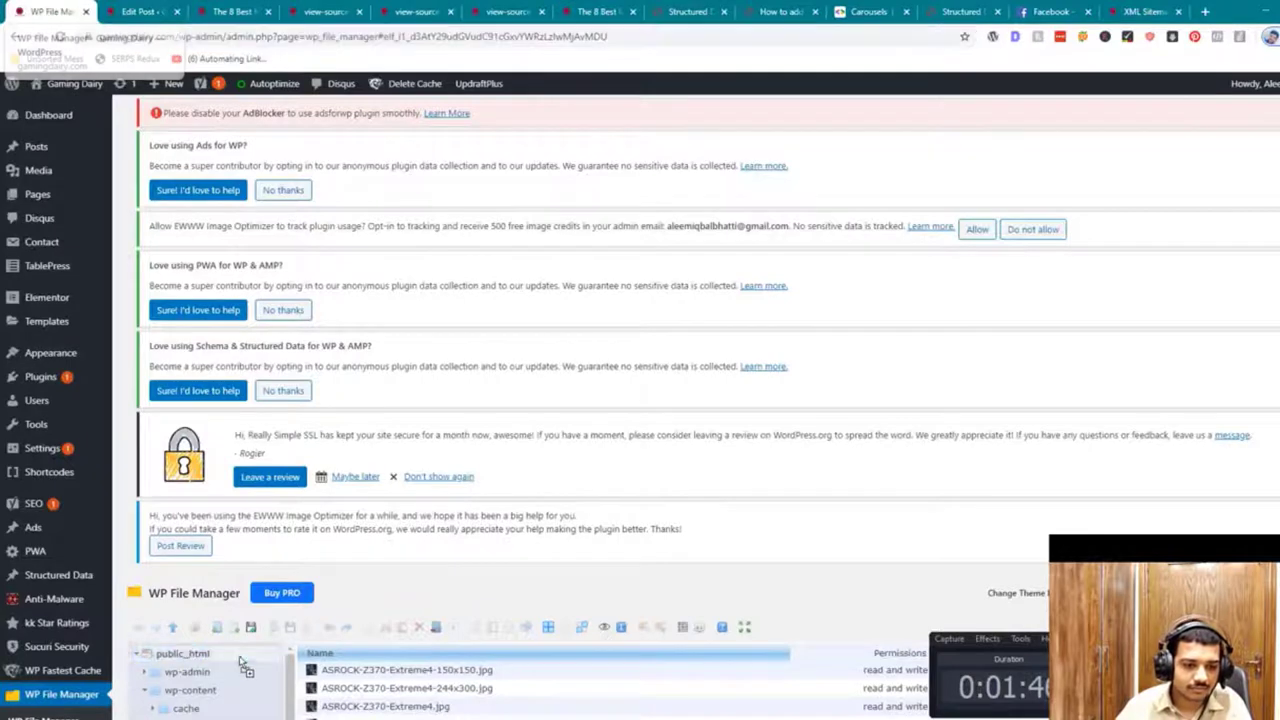
{"action": "scroll", "coordinate": [388, 503], "scroll_direction": "down", "scroll_amount": 3}
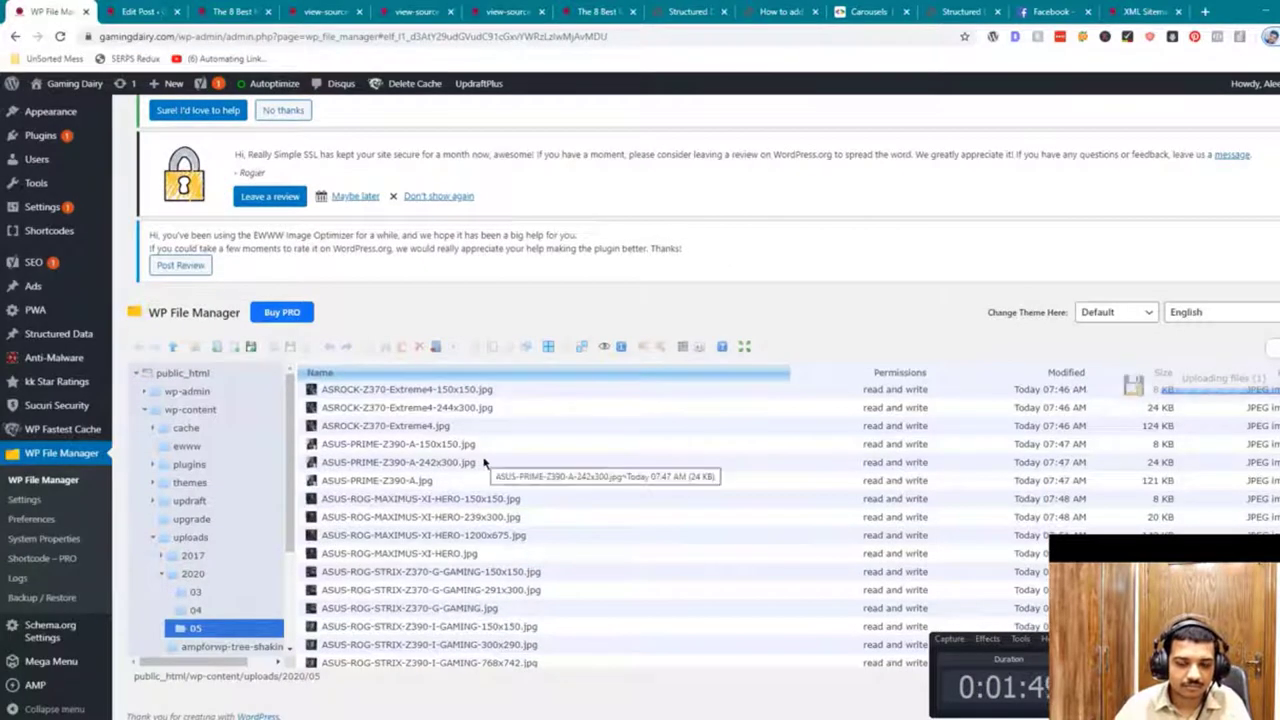
{"action": "left_click", "coordinate": [253, 378]}
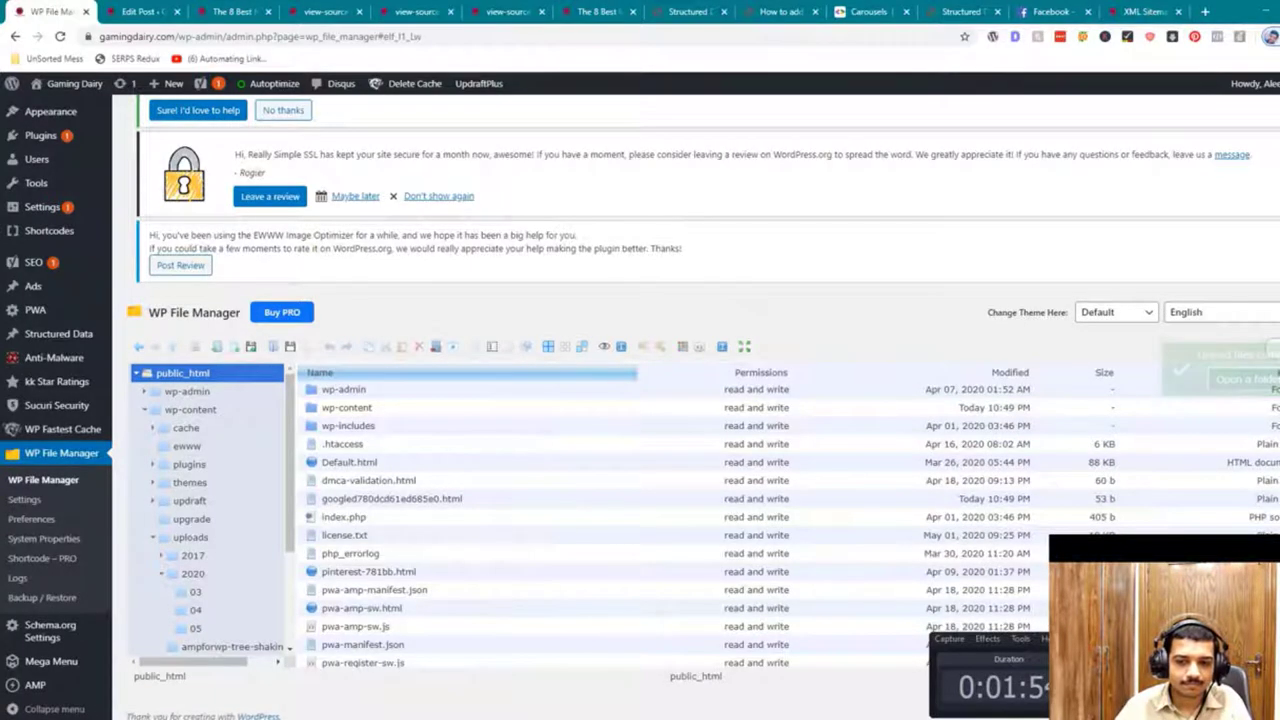
Step: Verify ownership of the site in Google Search Console with the HTML file method
{"action": "key", "text": "alt+Tab"}
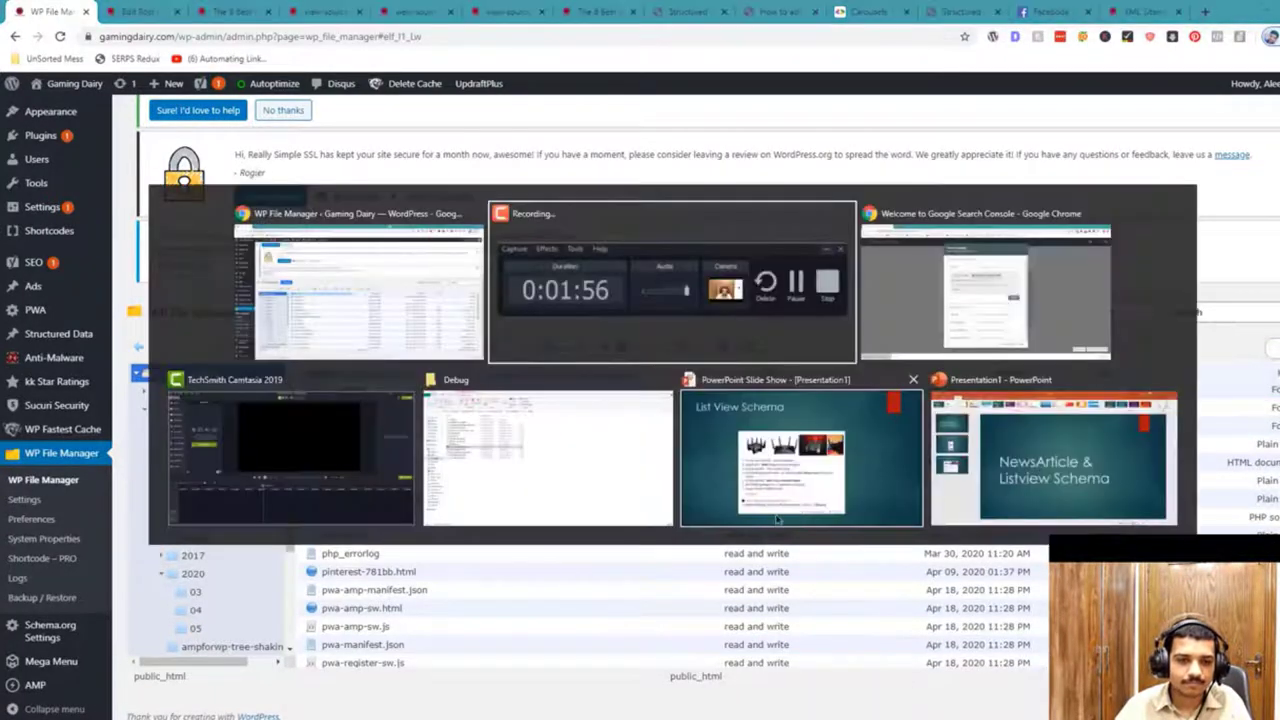
{"action": "key", "text": "alt+Tab"}
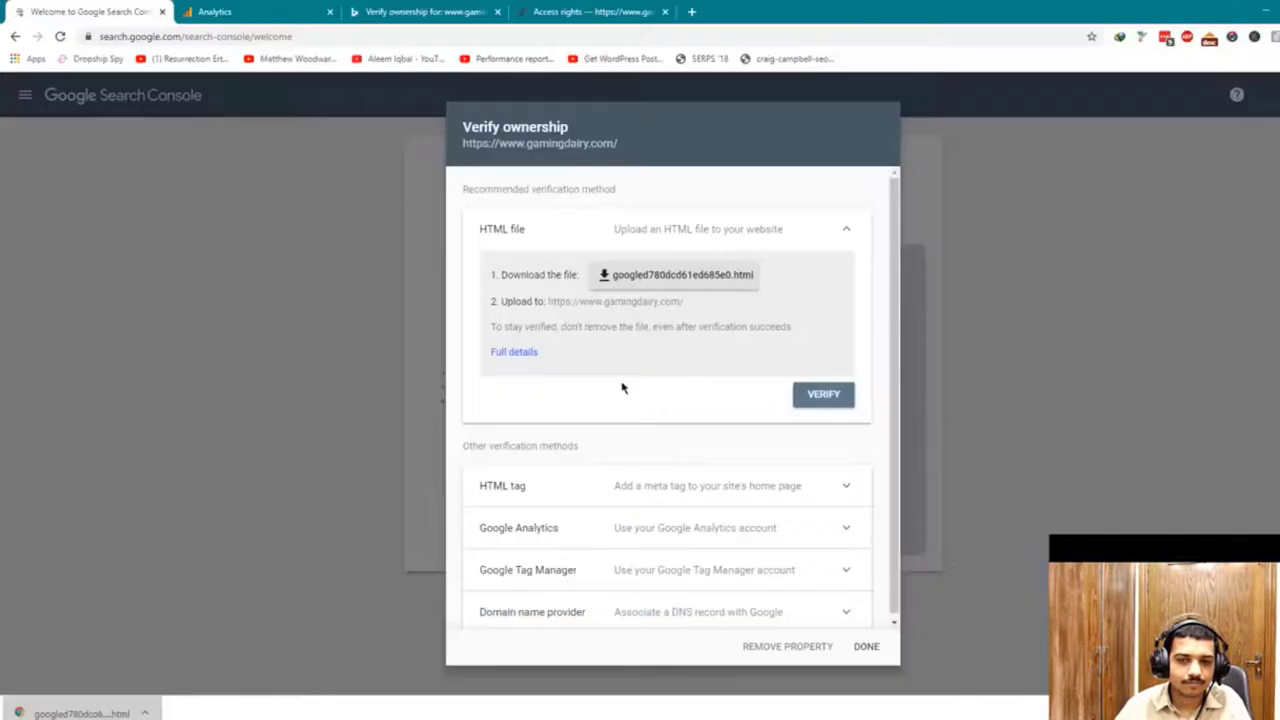
{"action": "left_click", "coordinate": [824, 395]}
Step: Copy the Global Site Tag (gtag.js) tracking code from Google Analytics
{"action": "left_click", "coordinate": [270, 12]}
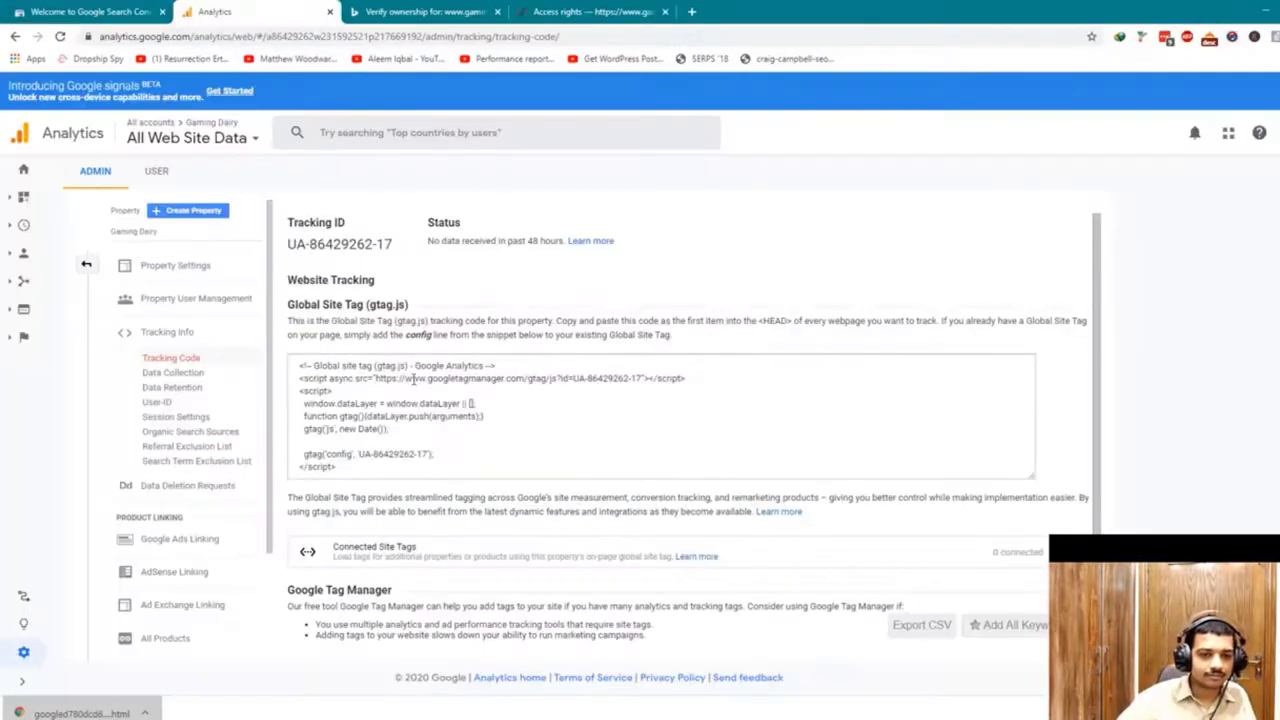
{"action": "left_click", "coordinate": [413, 380]}
{"action": "key", "text": "ctrl+c"}
Step: Open the WordPress Theme Editor in a new tab and load the GeneratePress theme's header.php for editing
{"action": "key", "text": "alt+Tab"}
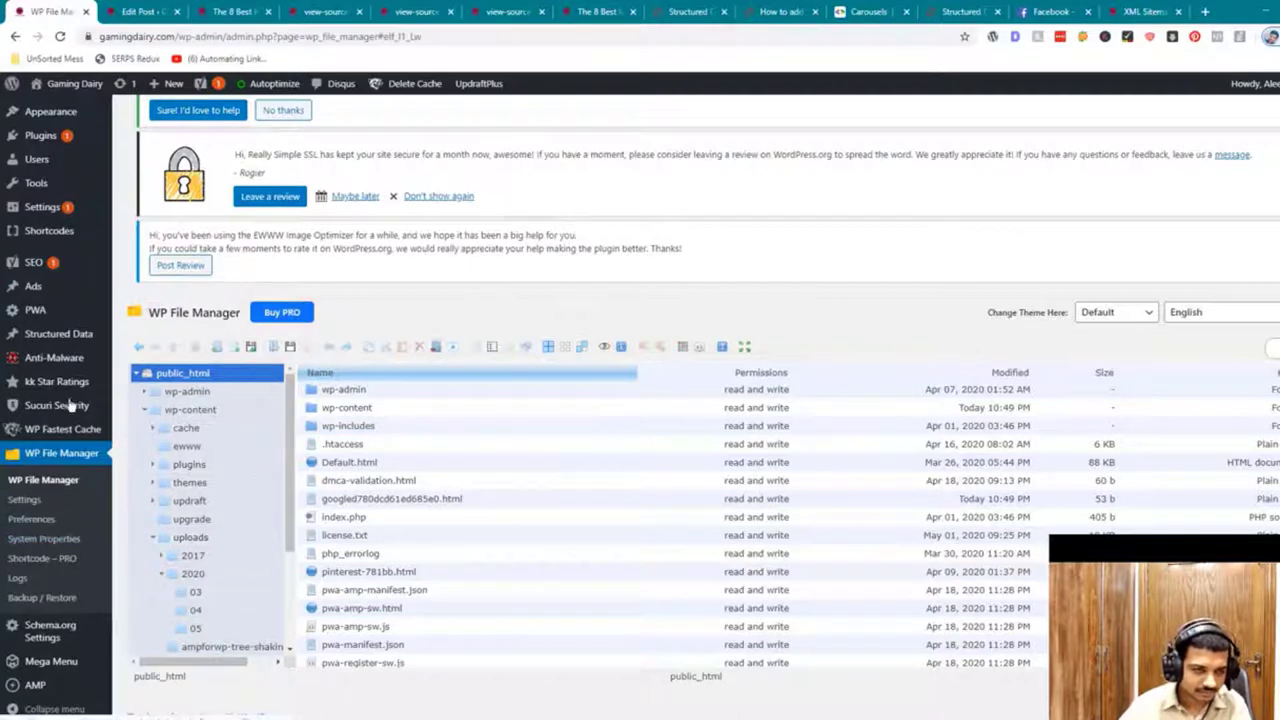
{"action": "scroll", "coordinate": [70, 400], "scroll_direction": "up", "scroll_amount": 3}
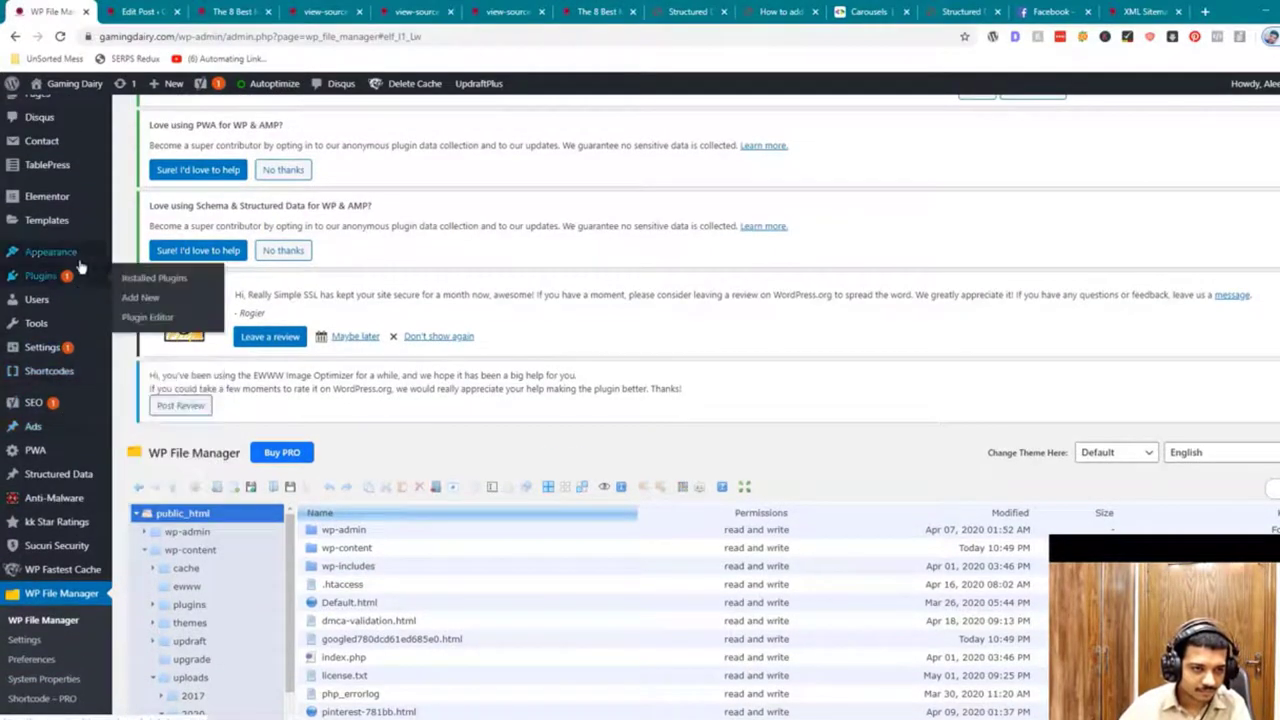
{"action": "middle_click", "coordinate": [170, 388]}
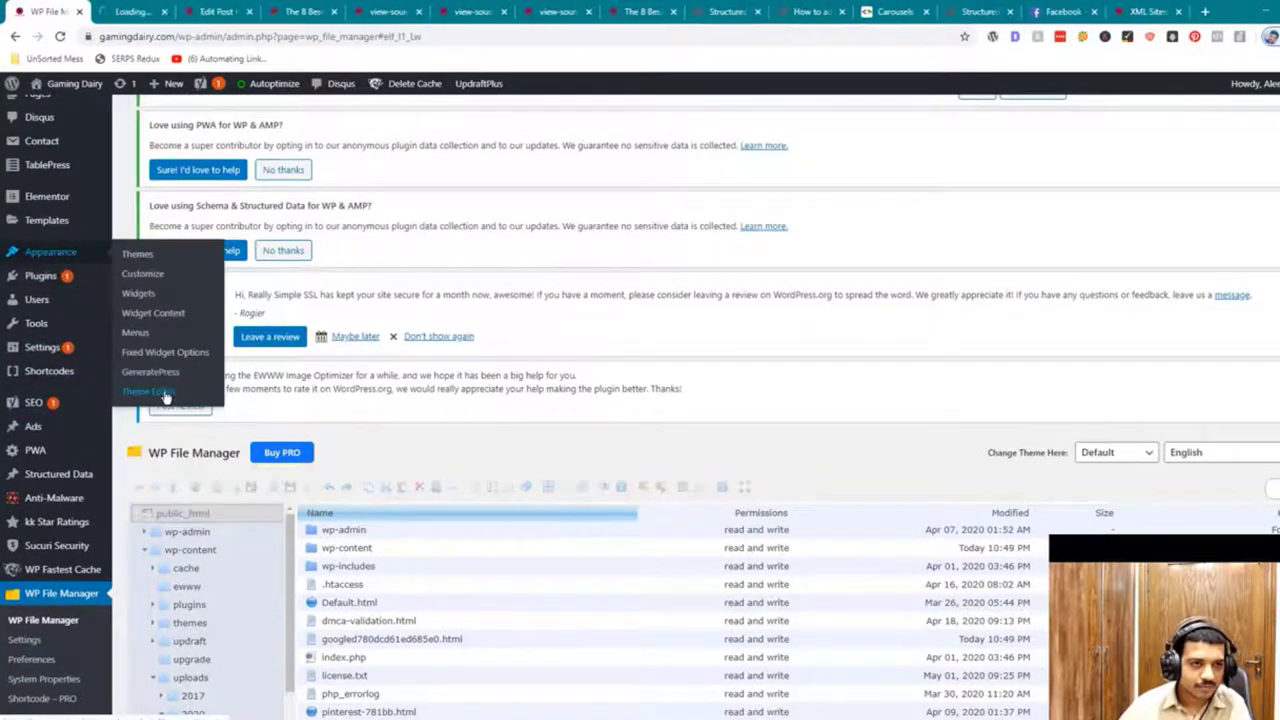
{"action": "left_click", "coordinate": [164, 8]}
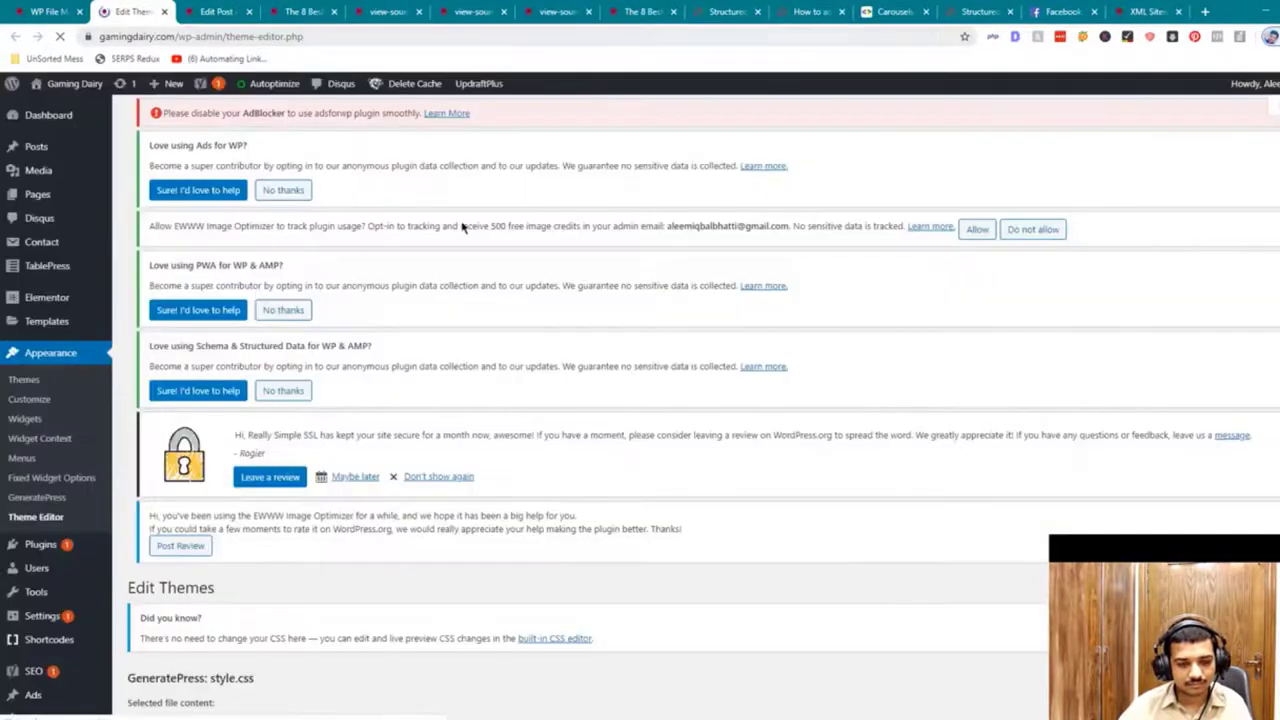
{"action": "scroll", "coordinate": [462, 228], "scroll_direction": "down", "scroll_amount": 5}
{"action": "scroll", "coordinate": [1220, 437], "scroll_direction": "down", "scroll_amount": 2}
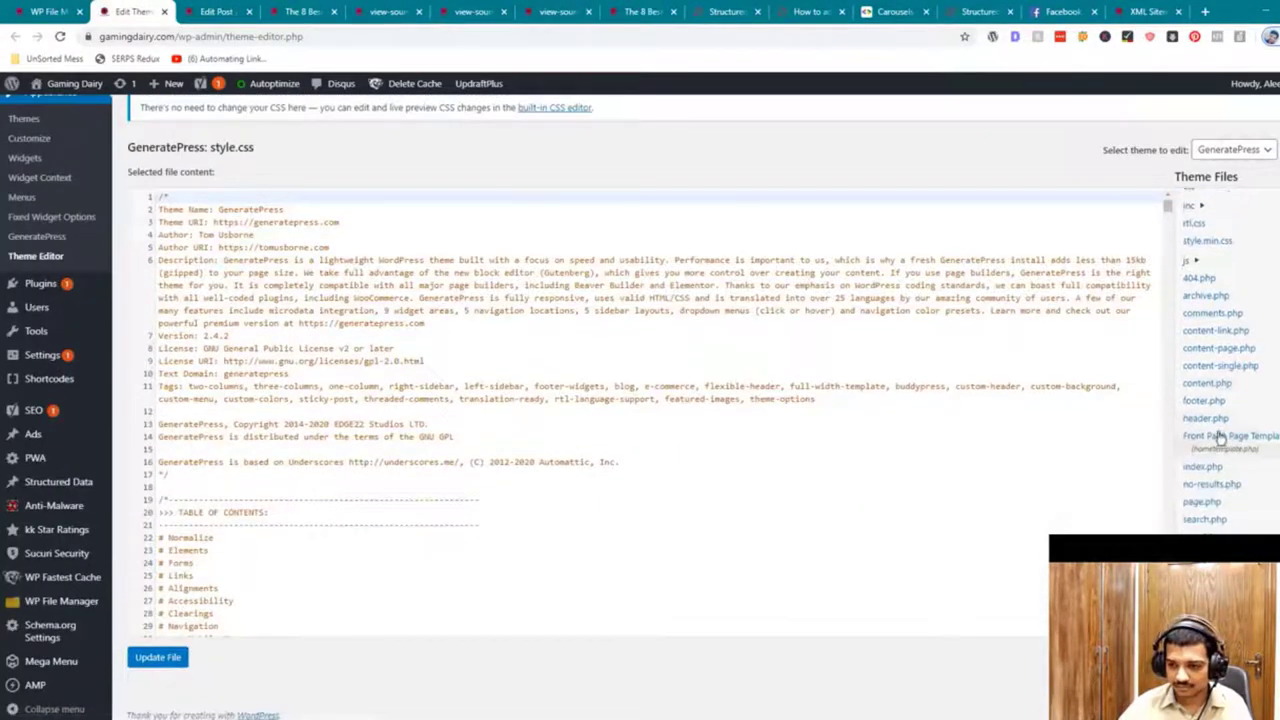
{"action": "left_click", "coordinate": [1212, 420]}
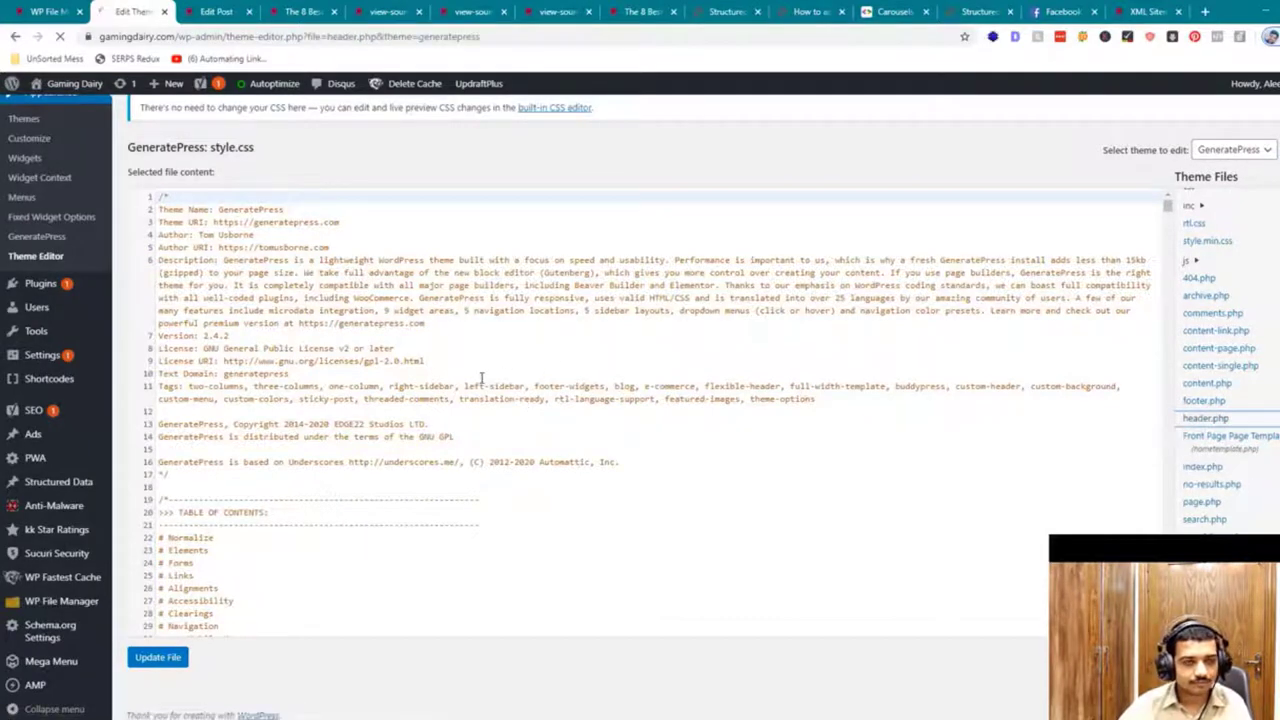
Step: Paste the Analytics tracking code directly after the opening <head> tag in header.php and update the file
{"action": "scroll", "coordinate": [485, 385], "scroll_direction": "down", "scroll_amount": 4}
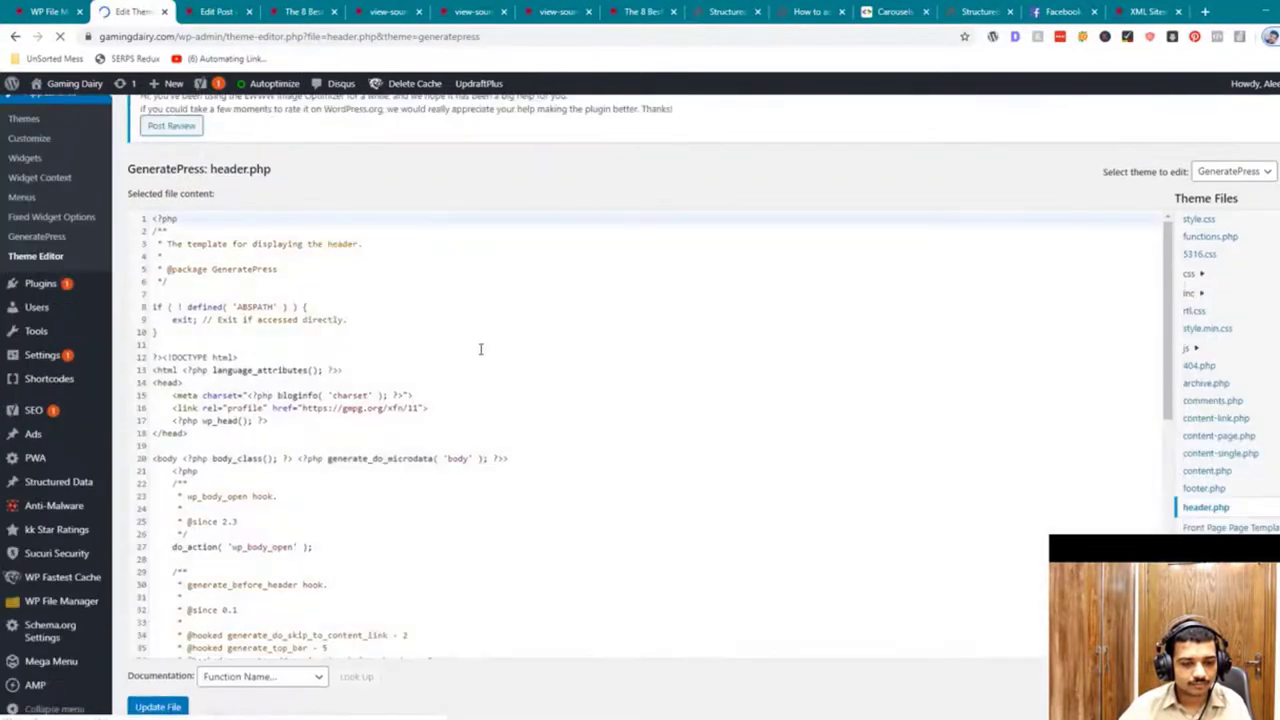
{"action": "scroll", "coordinate": [604, 450], "scroll_direction": "down", "scroll_amount": 5}
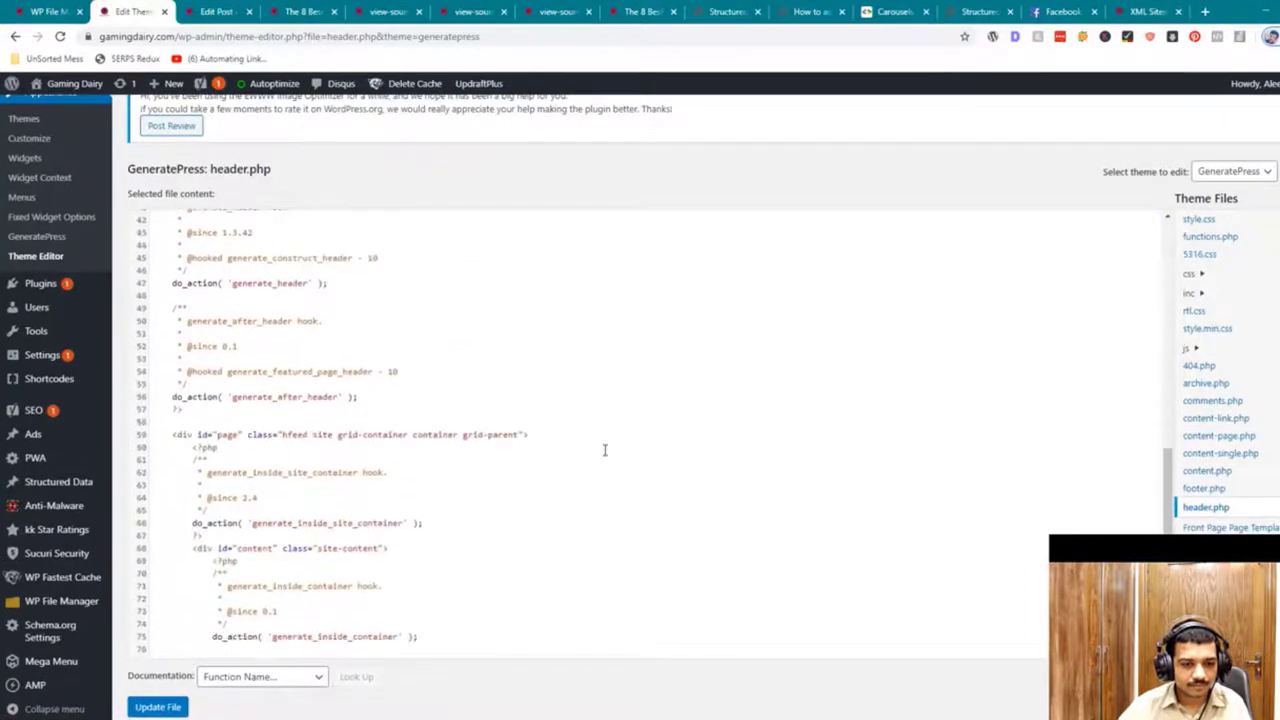
{"action": "scroll", "coordinate": [604, 450], "scroll_direction": "up", "scroll_amount": 4}
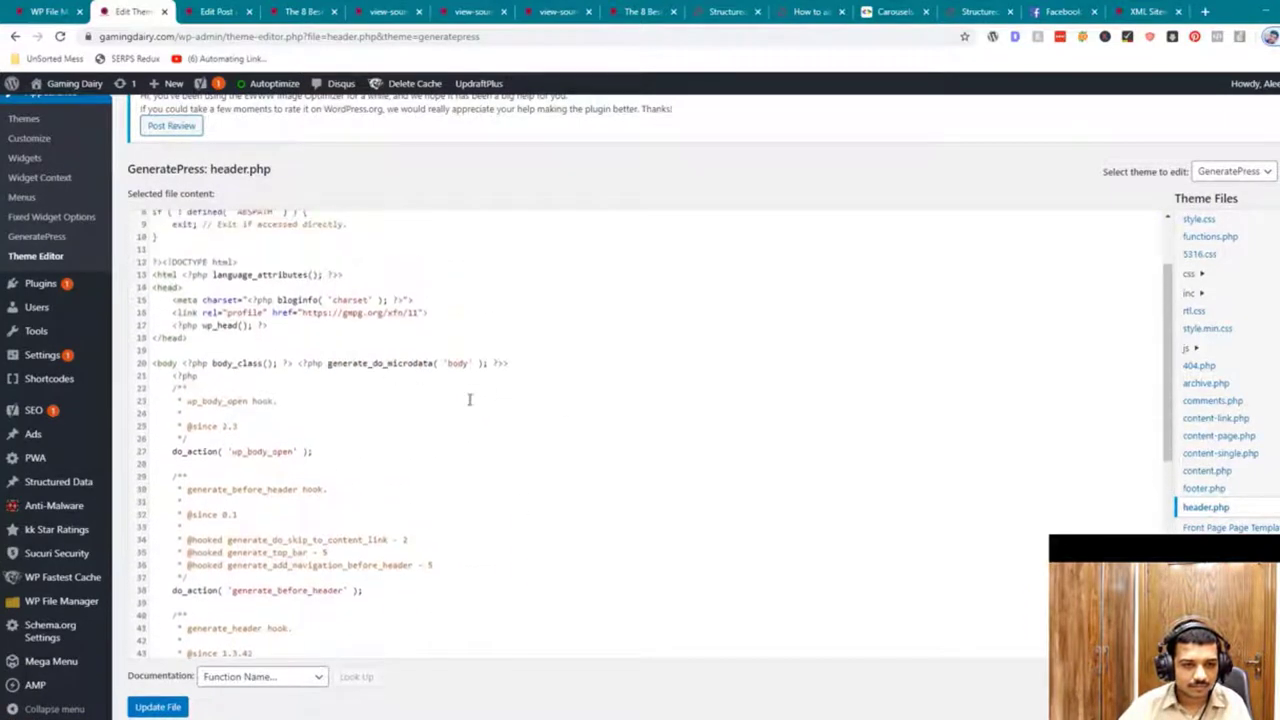
{"action": "left_click", "coordinate": [244, 285]}
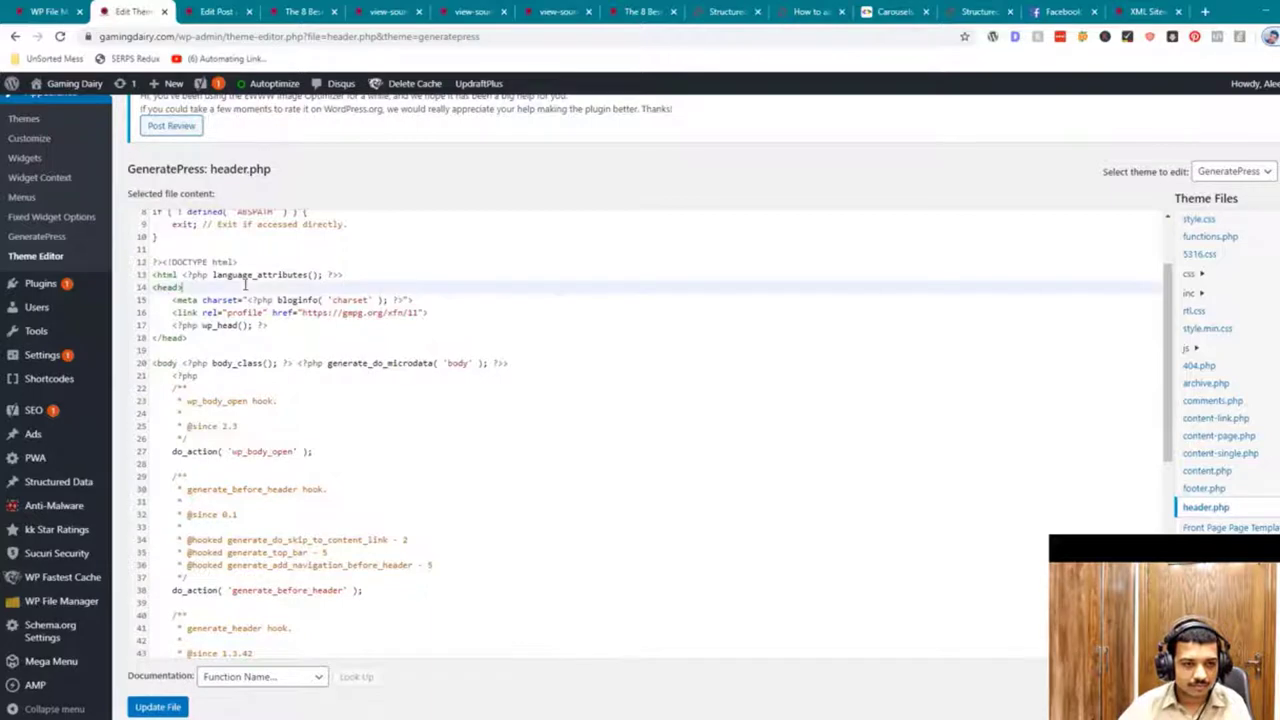
{"action": "key", "text": "ctrl+v"}
{"action": "left_click", "coordinate": [156, 707]}
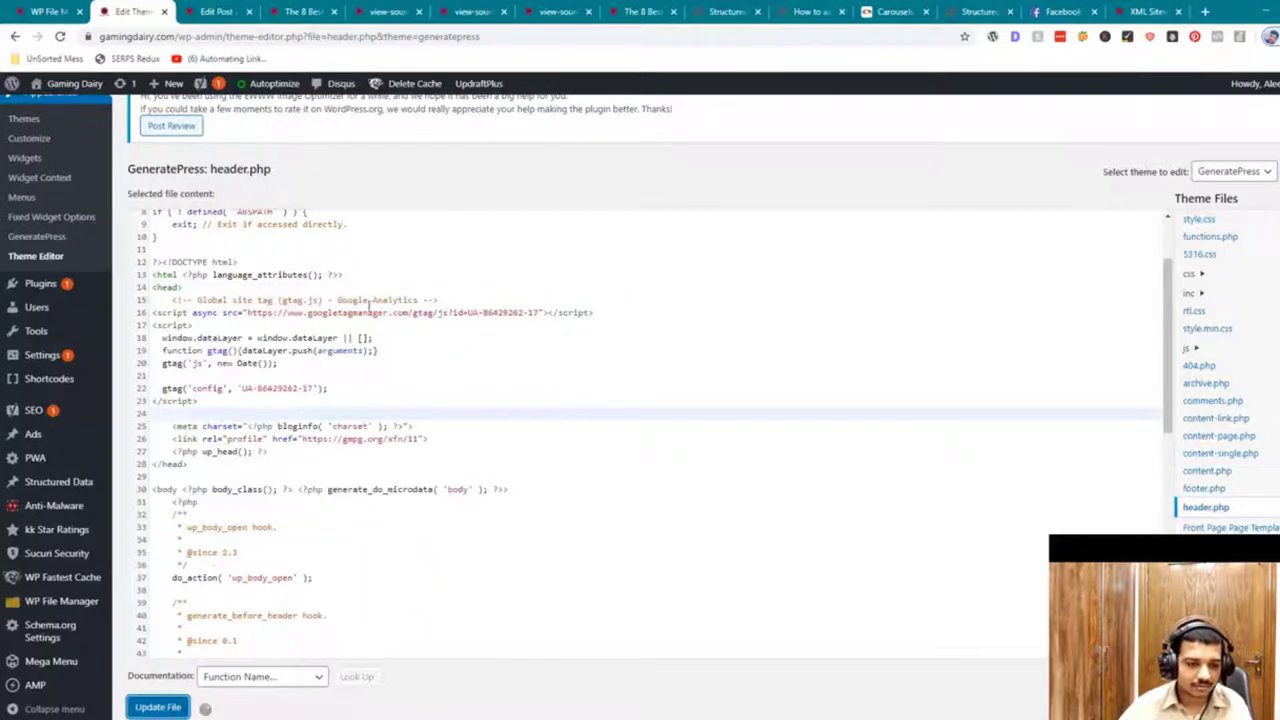
Step: Download BingSiteAuth.xml from Bing Webmaster and upload it to the public_html folder in WP File Manager
{"action": "key", "text": "alt+Tab"}
{"action": "scroll", "coordinate": [347, 296], "scroll_direction": "down", "scroll_amount": 2}
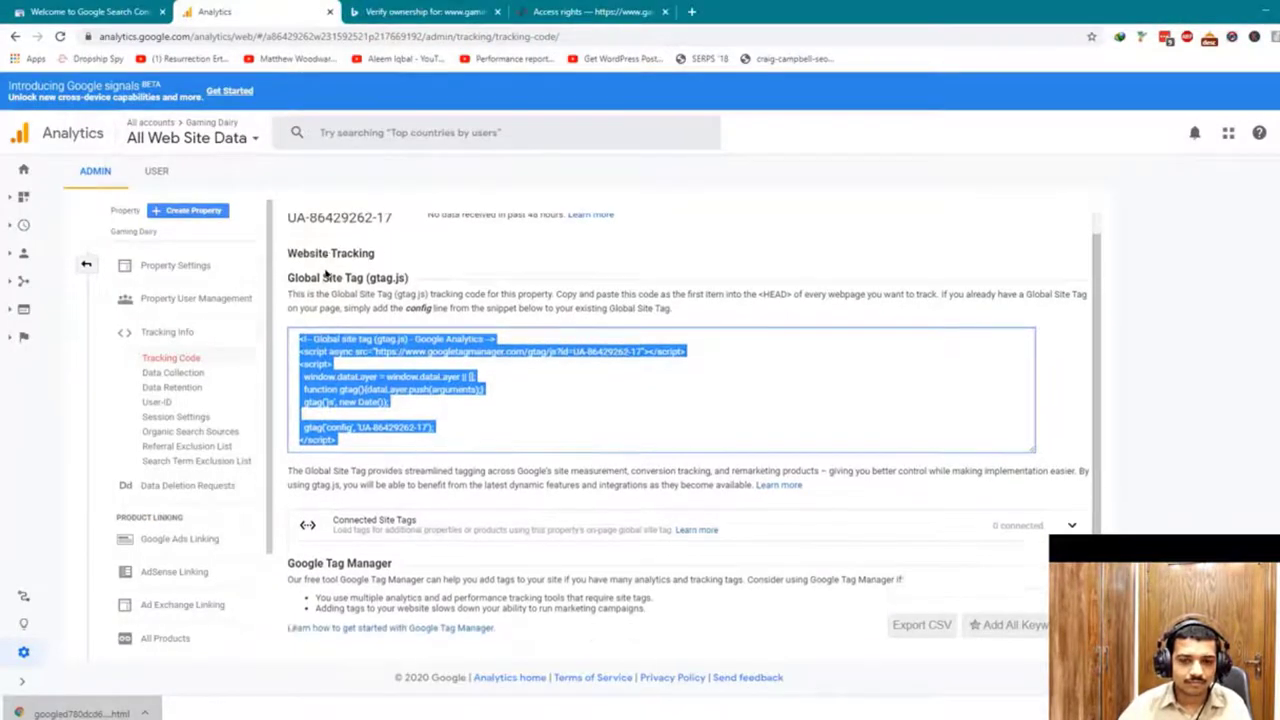
{"action": "scroll", "coordinate": [571, 436], "scroll_direction": "up", "scroll_amount": 2}
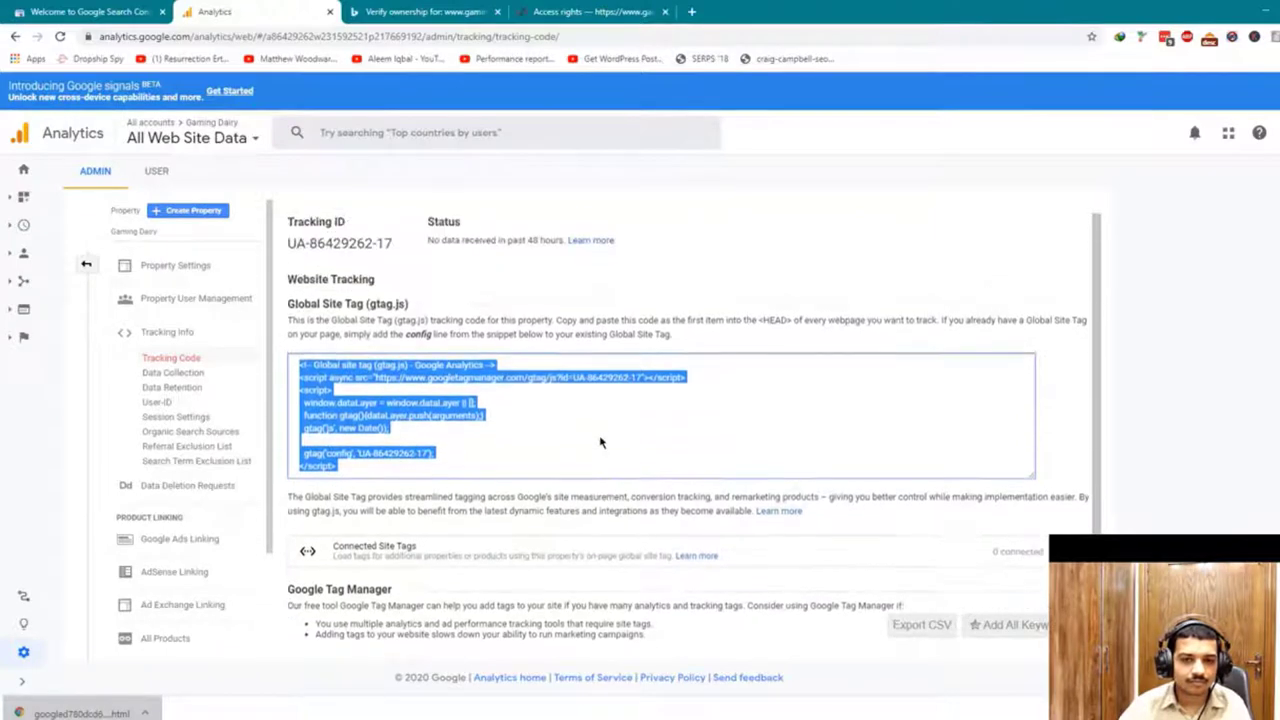
{"action": "left_click", "coordinate": [412, 11]}
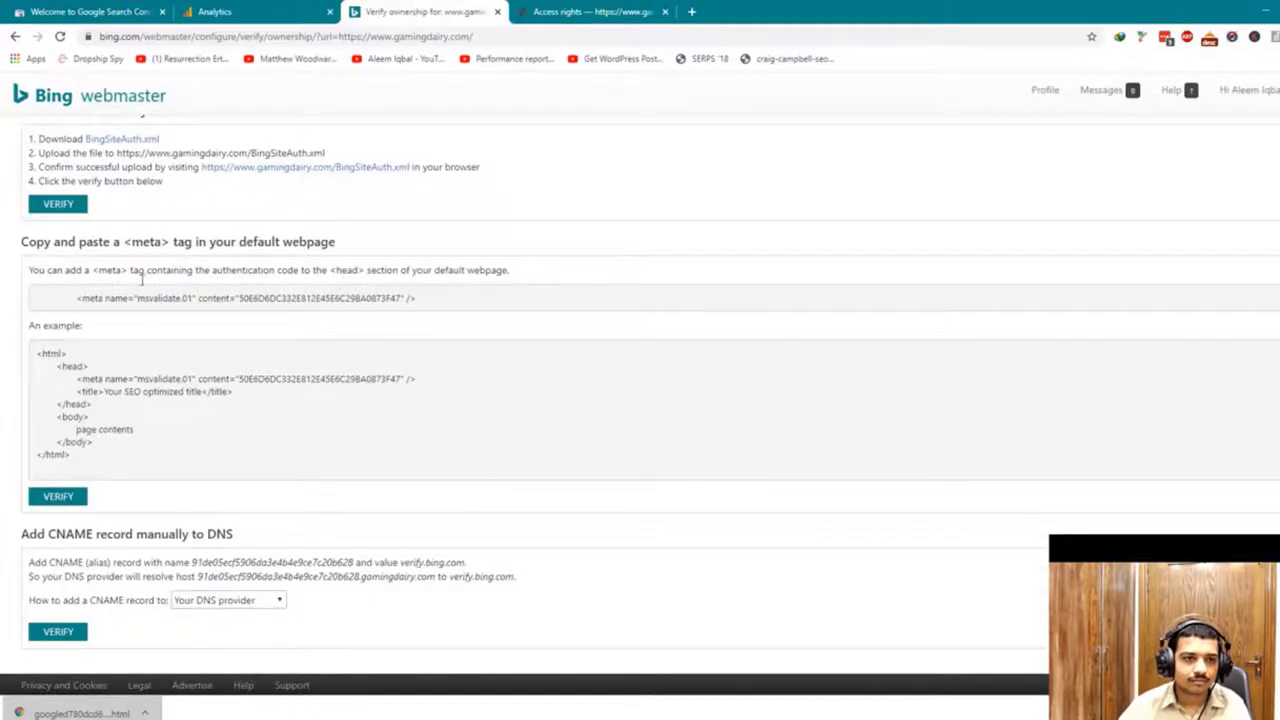
{"action": "scroll", "coordinate": [140, 290], "scroll_direction": "up", "scroll_amount": 1}
{"action": "left_click", "coordinate": [110, 210]}
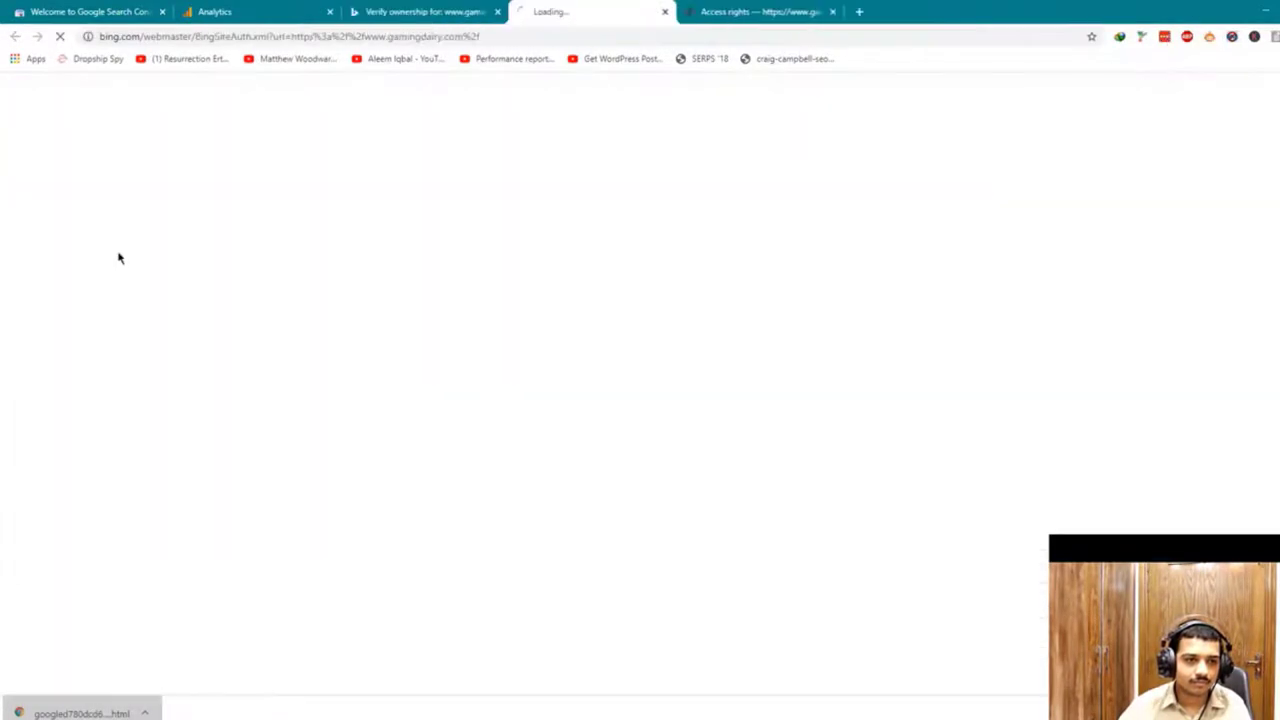
{"action": "key", "text": "alt+Tab"}
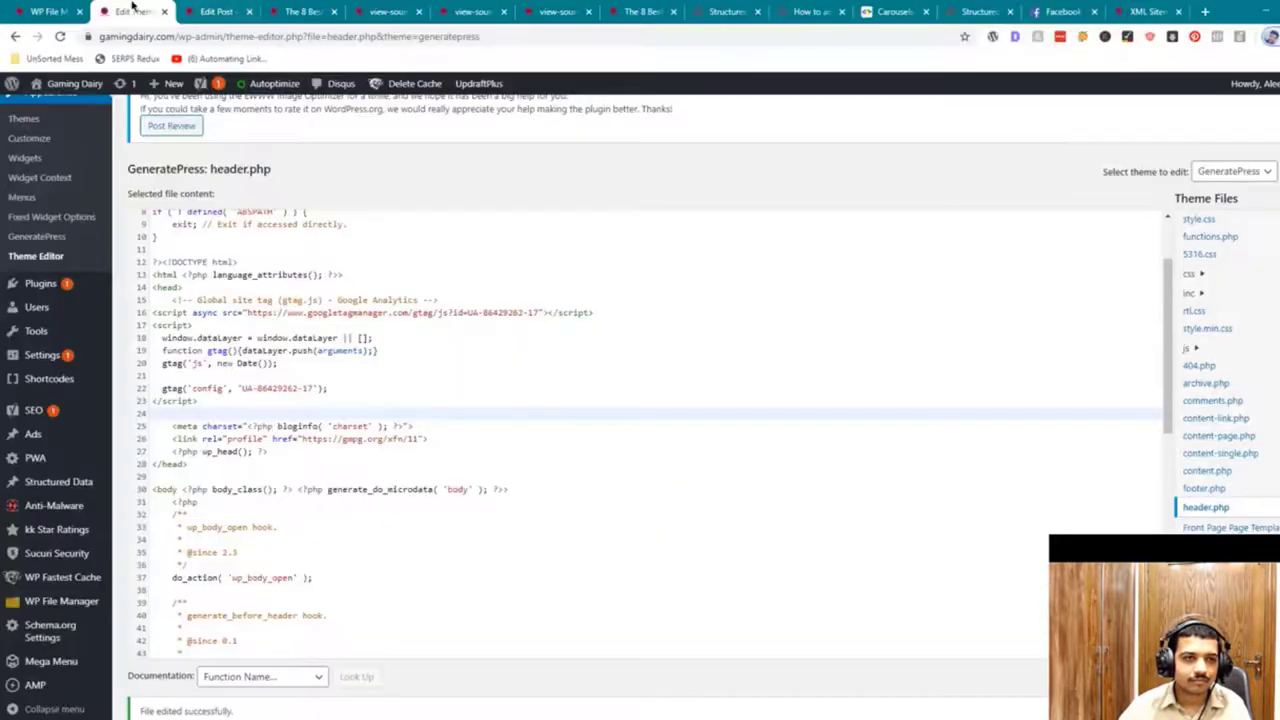
{"action": "left_click", "coordinate": [35, 11]}
{"action": "key", "text": "alt+Tab"}
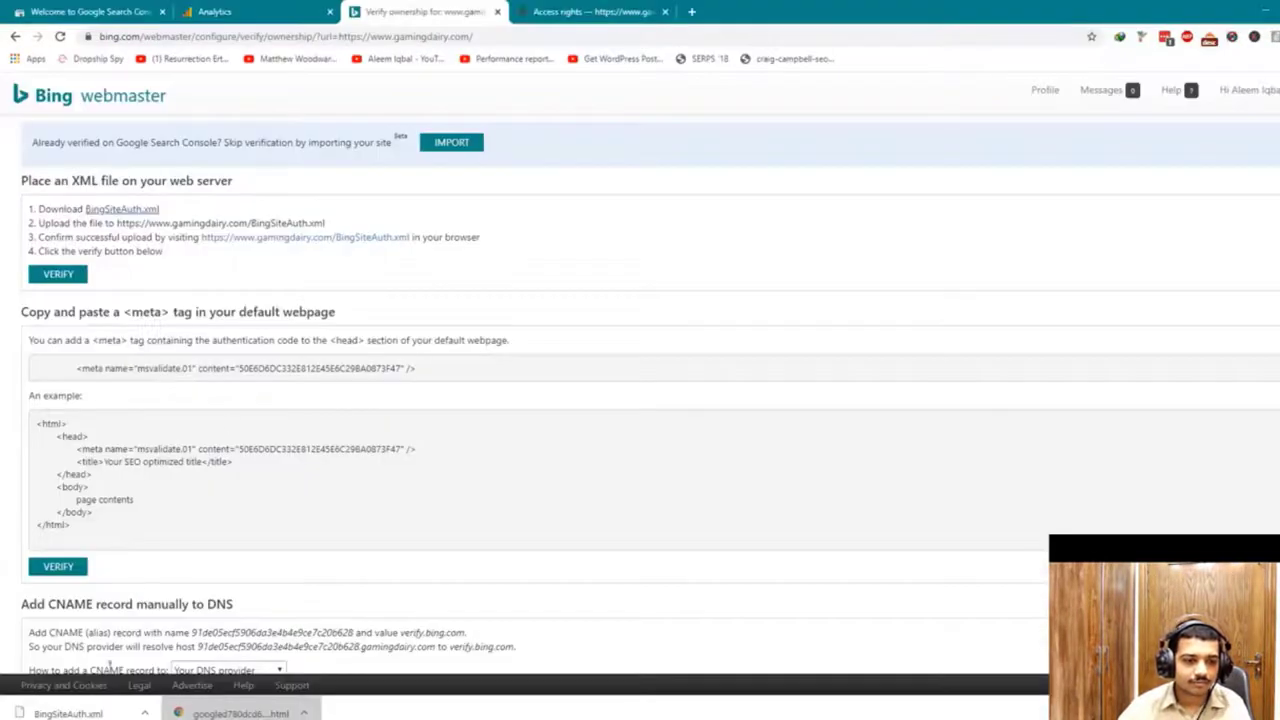
{"action": "left_click_drag", "start_coordinate": [100, 713], "coordinate": [531, 686]}
{"action": "key", "text": "alt+Tab"}
Step: Download the HTML verification file from Yandex Webmaster and upload it to the public_html folder in WP File Manager
{"action": "key", "text": "alt+Tab"}
{"action": "key", "text": "ctrl+Tab"}
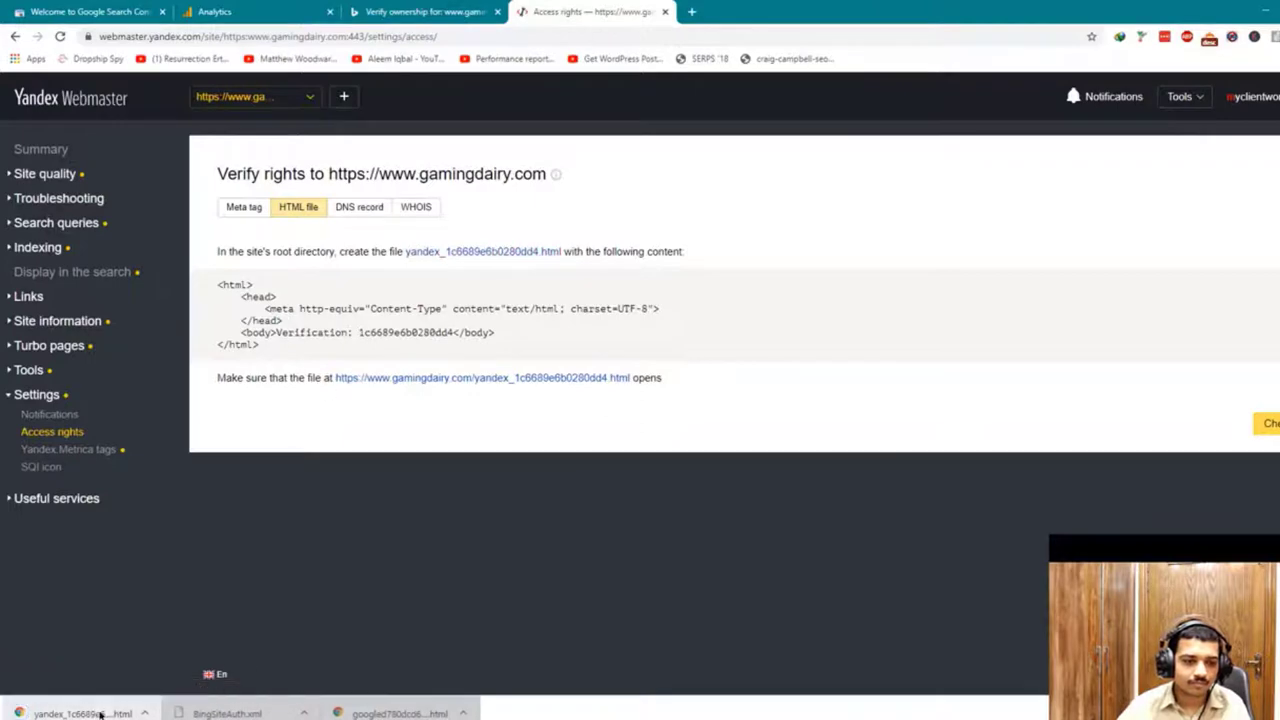
{"action": "left_click_drag", "start_coordinate": [80, 713], "coordinate": [503, 672]}
{"action": "key", "text": "alt+Tab"}
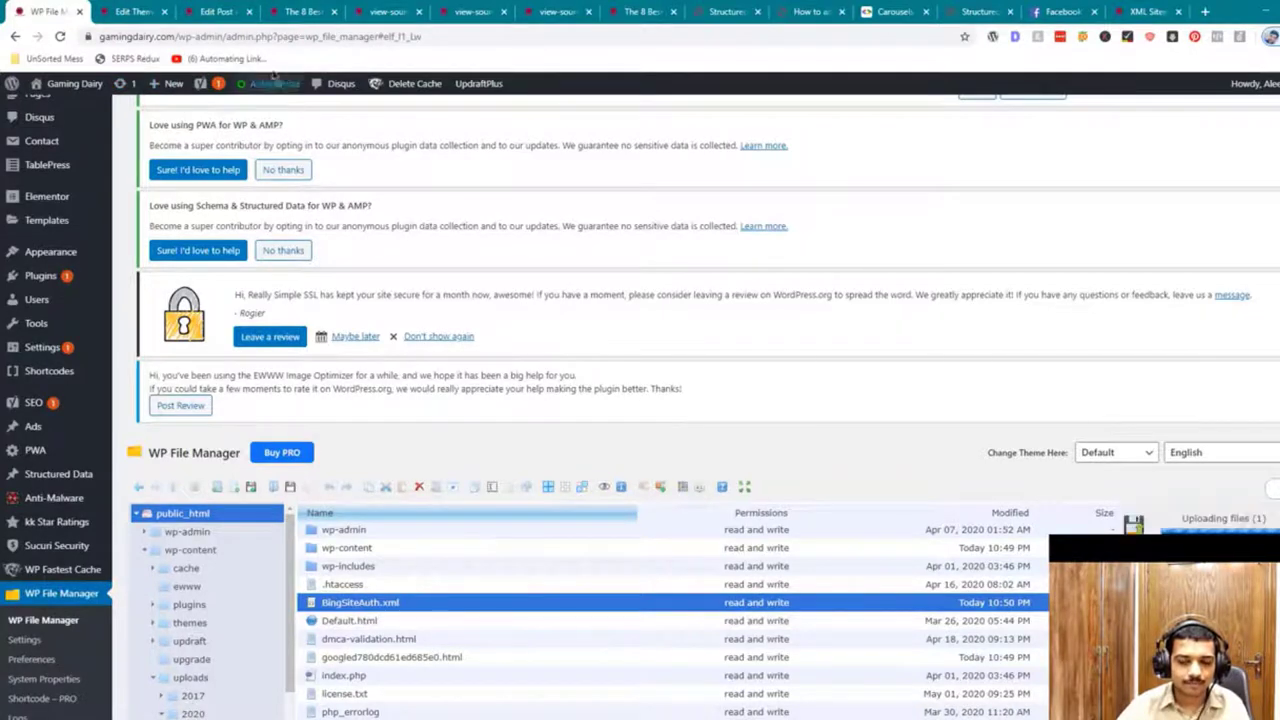
Step: Return to Google Search Console and go to the verified gamingdairy.com property
{"action": "key", "text": "alt+Tab"}
{"action": "key", "text": "alt+Tab"}
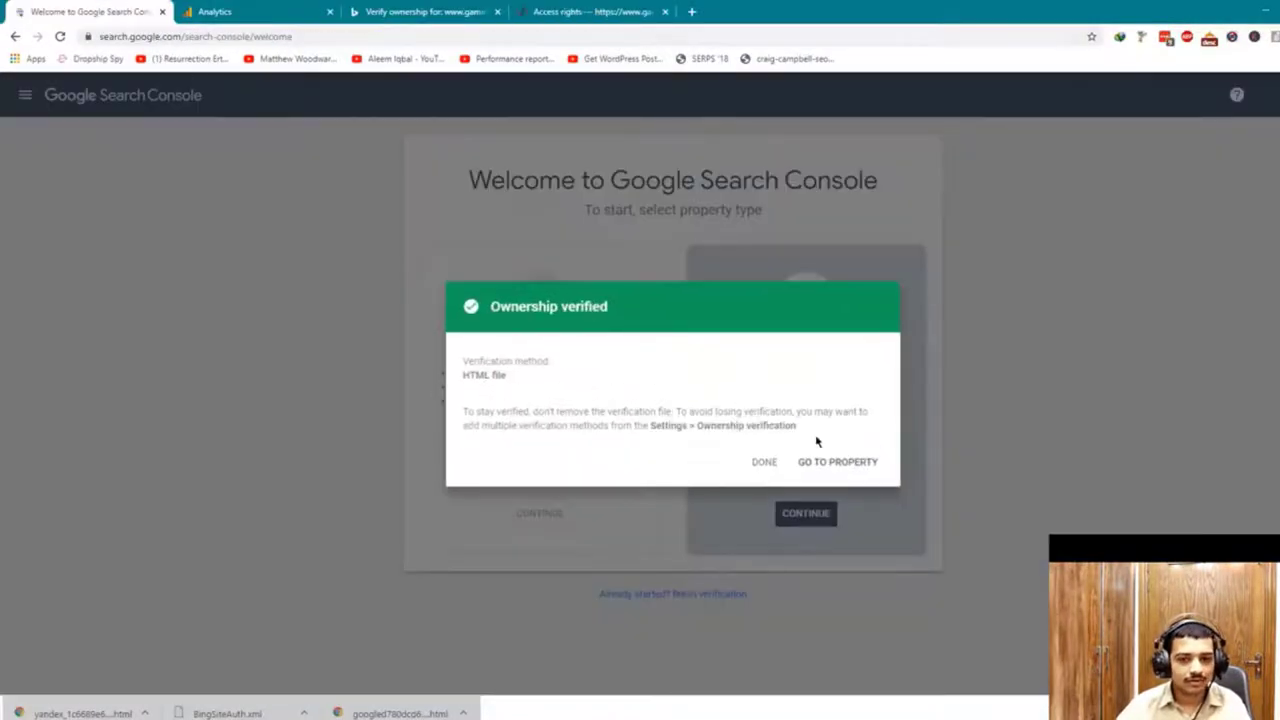
{"action": "left_click", "coordinate": [836, 465]}
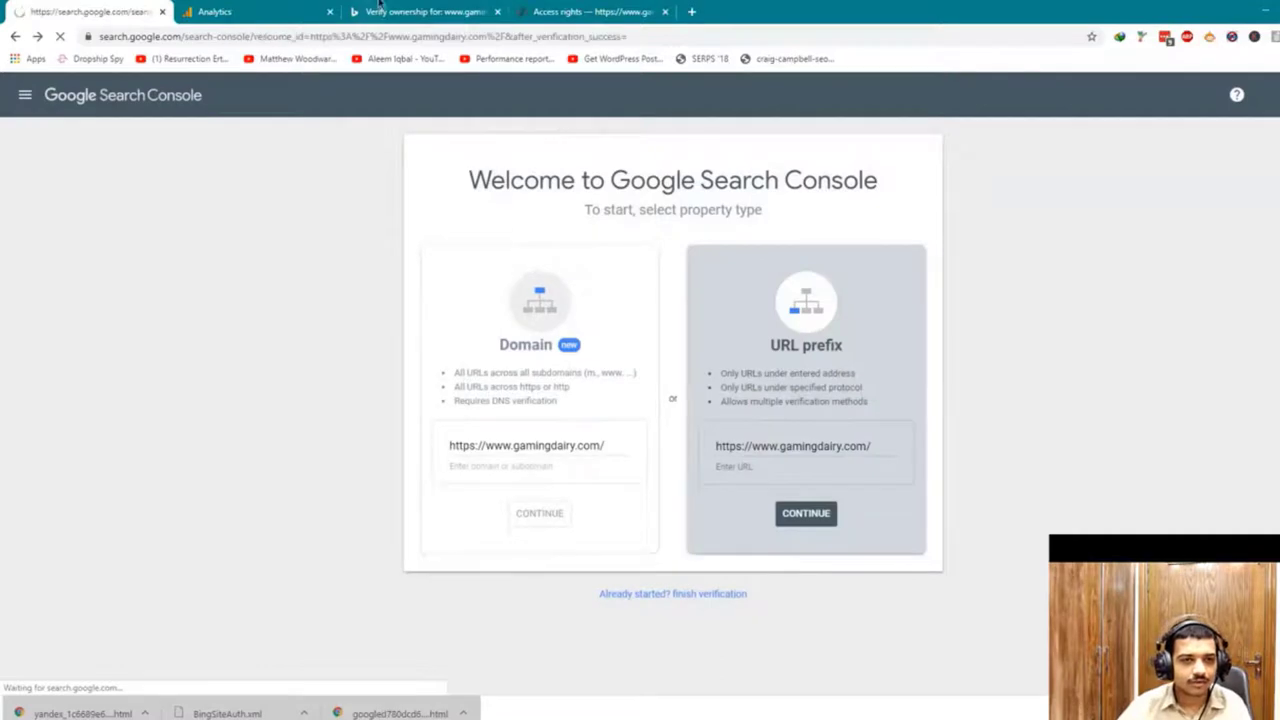
Step: Verify the site's ownership in Bing Webmaster with the XML file method
{"action": "left_click", "coordinate": [400, 12]}
{"action": "scroll", "coordinate": [300, 286], "scroll_direction": "down", "scroll_amount": 1}
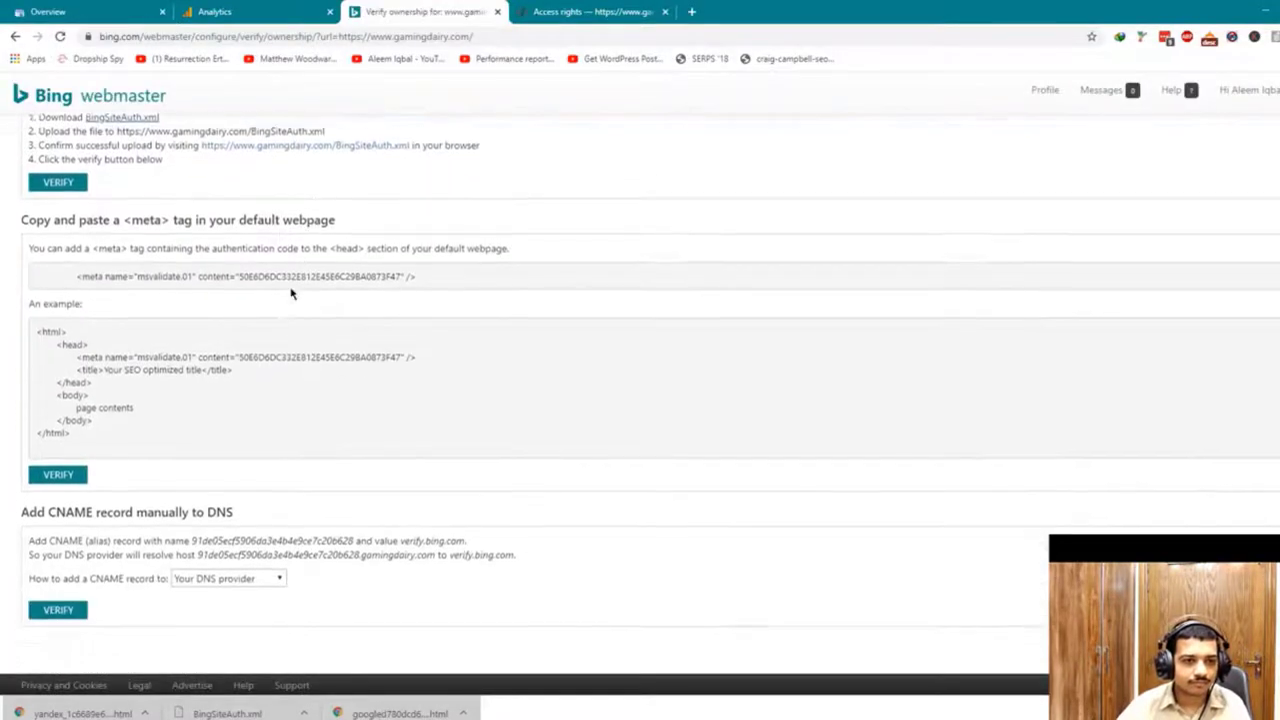
{"action": "left_click", "coordinate": [58, 169]}
{"action": "scroll", "coordinate": [397, 215], "scroll_direction": "up", "scroll_amount": 2}
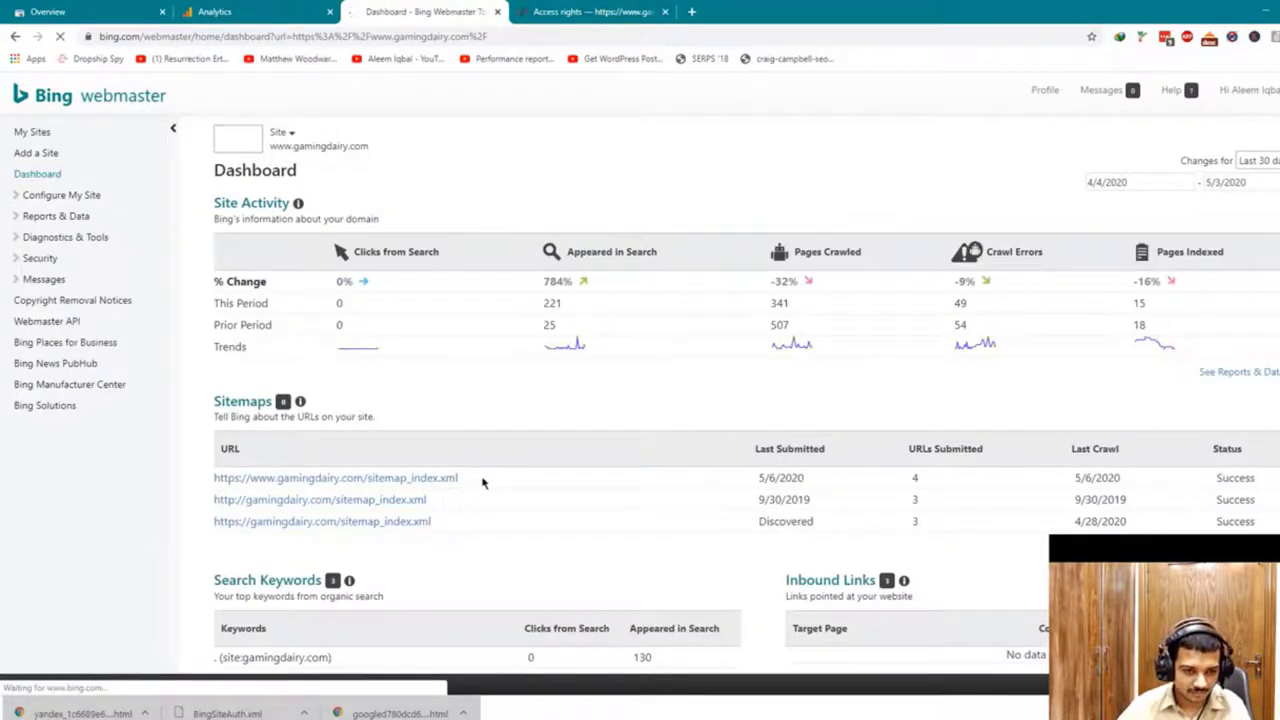
{"action": "left_click_drag", "start_coordinate": [482, 483], "coordinate": [216, 483]}
{"action": "key", "text": "ctrl+c"}
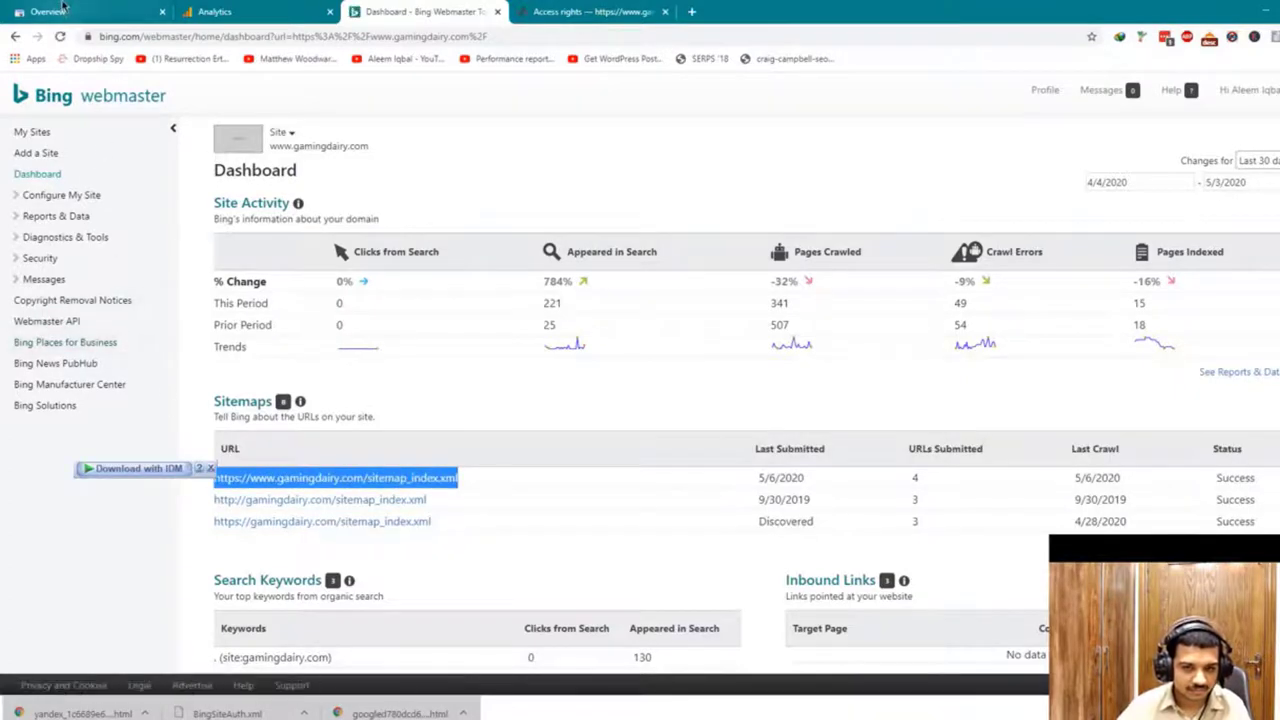
{"action": "left_click", "coordinate": [60, 11]}
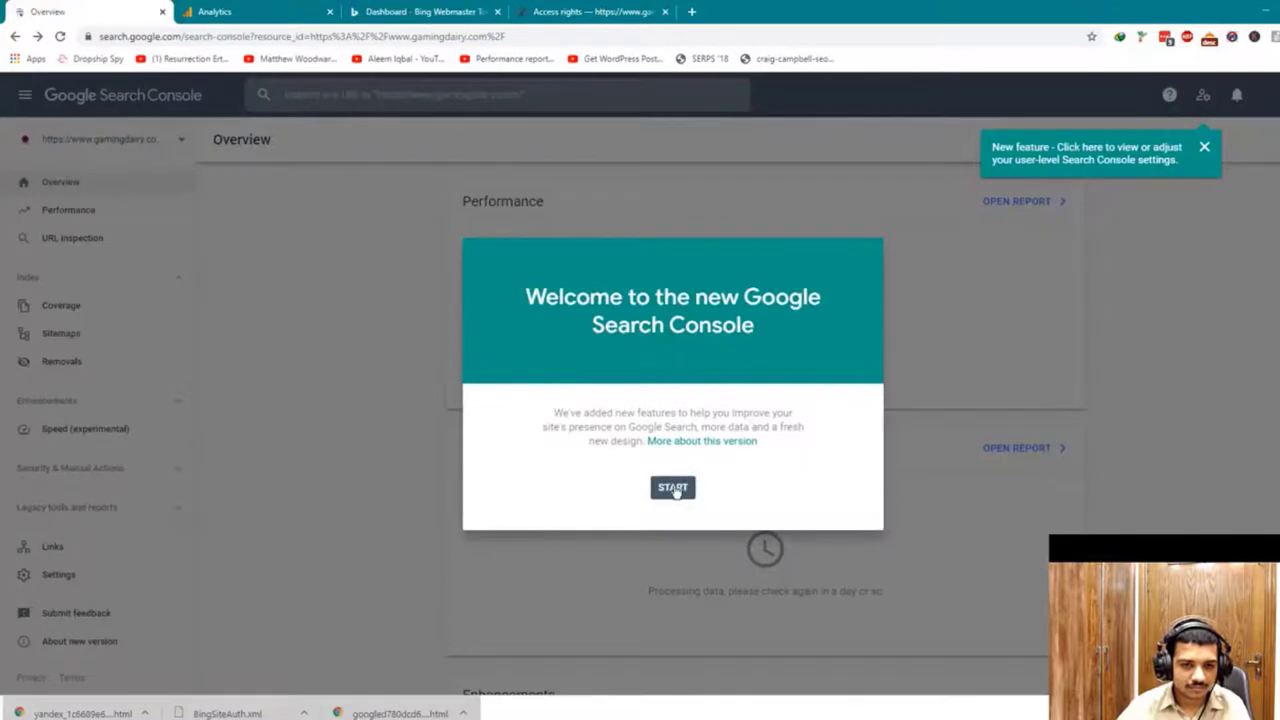
{"action": "left_click", "coordinate": [674, 489]}
Step: Paste the sitemap_index.xml address into Search Console's URL inspection field and open the property's Sitemaps report
{"action": "left_click", "coordinate": [602, 94]}
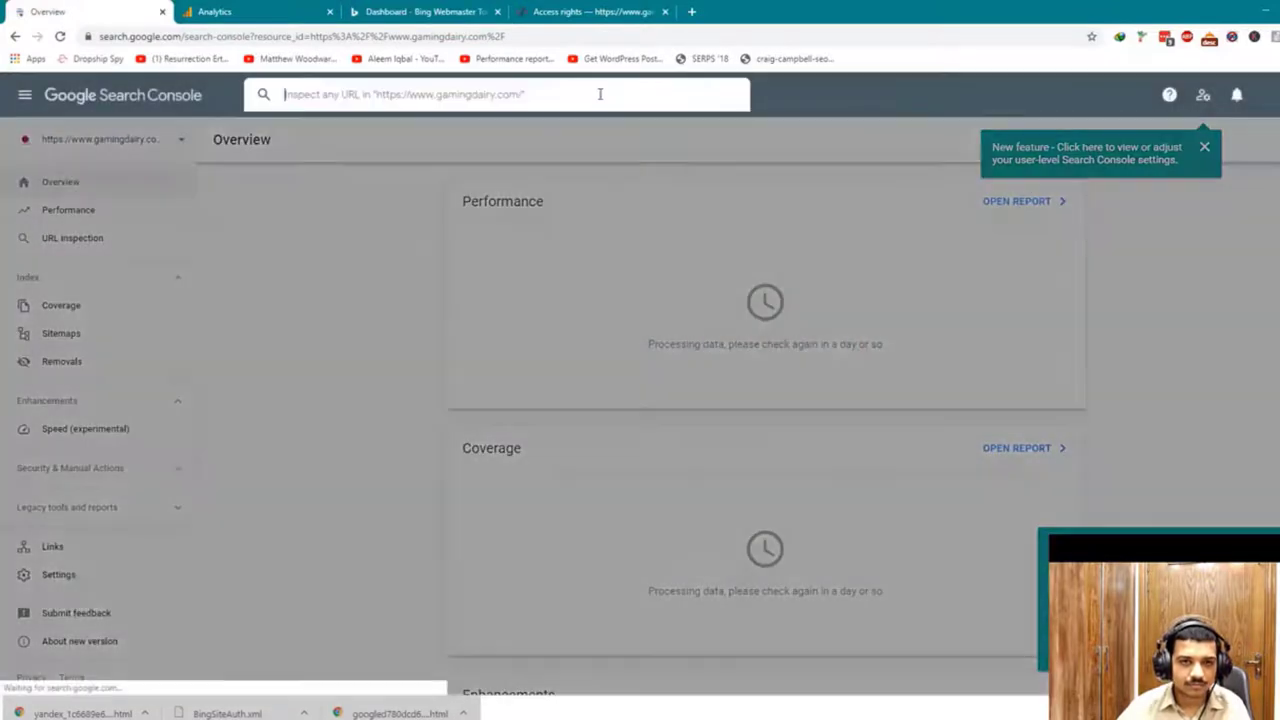
{"action": "key", "text": "ctrl+v"}
{"action": "left_click", "coordinate": [300, 328]}
{"action": "left_click", "coordinate": [140, 332]}
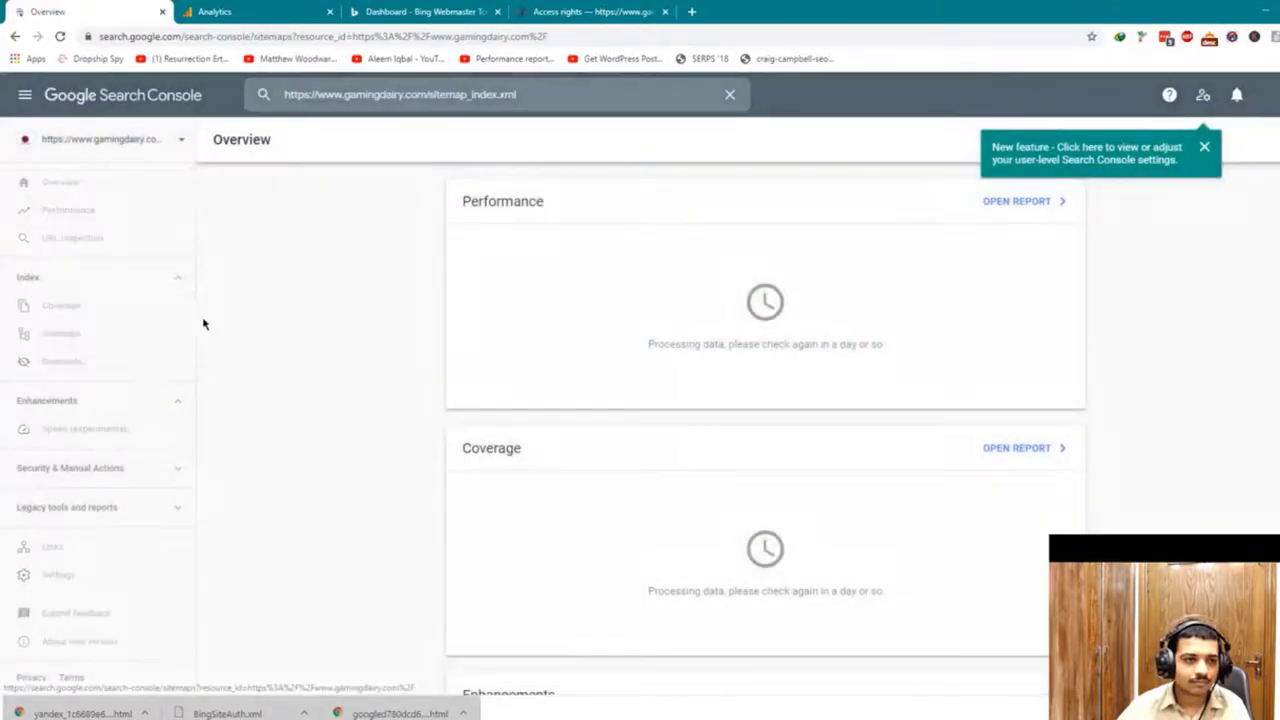
Step: Submit sitemap_index.xml as a new sitemap for the gamingdairy.com property in Search Console
{"action": "left_click", "coordinate": [689, 250]}
{"action": "key", "text": "ctrl+v"}
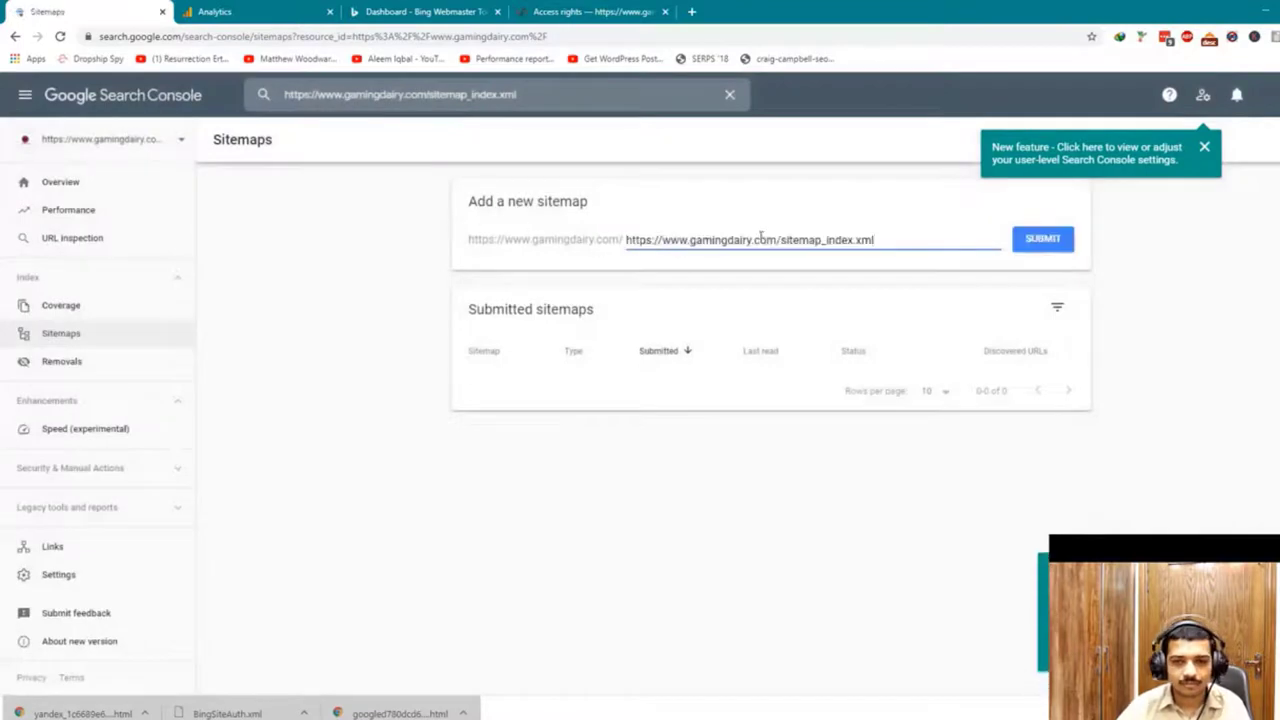
{"action": "left_click_drag", "start_coordinate": [781, 240], "coordinate": [380, 210]}
{"action": "left_click", "coordinate": [1038, 242]}
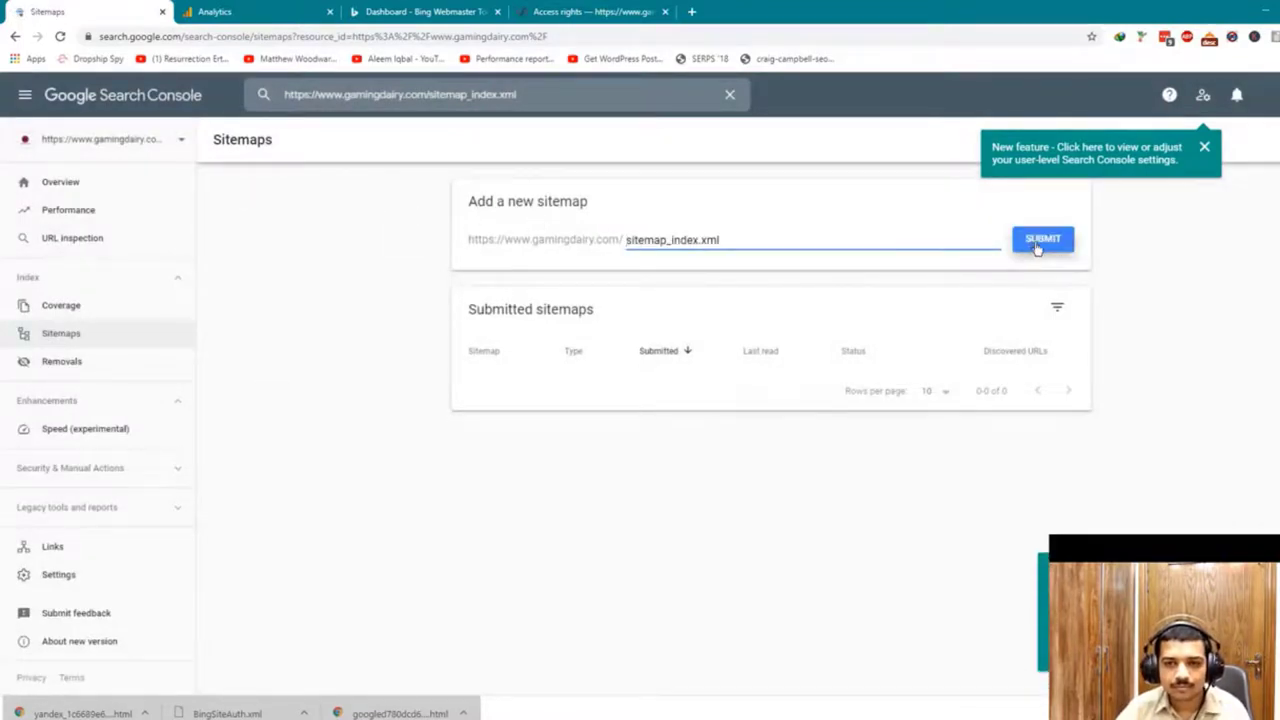
Step: Switch to Yandex Webmaster, verify rights to the site with the HTML file method, and dismiss the notification address dialog
{"action": "left_click", "coordinate": [405, 11]}
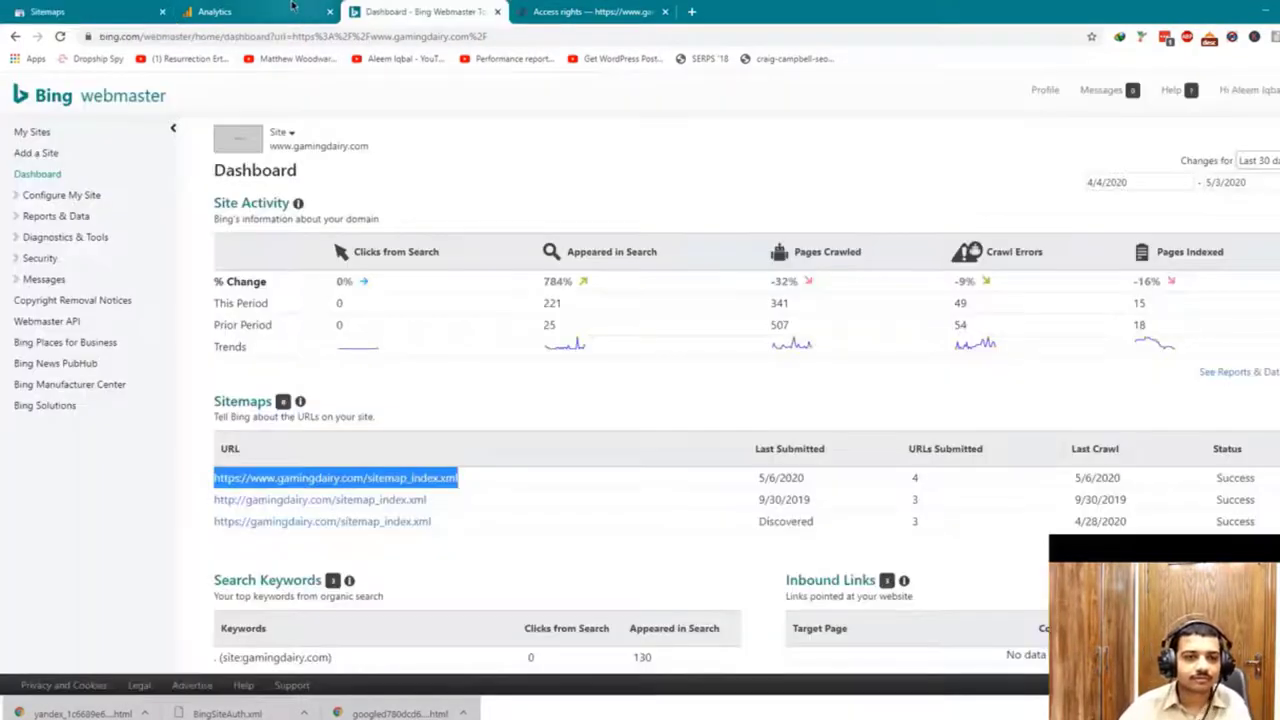
{"action": "left_click", "coordinate": [308, 11]}
{"action": "left_click", "coordinate": [590, 11]}
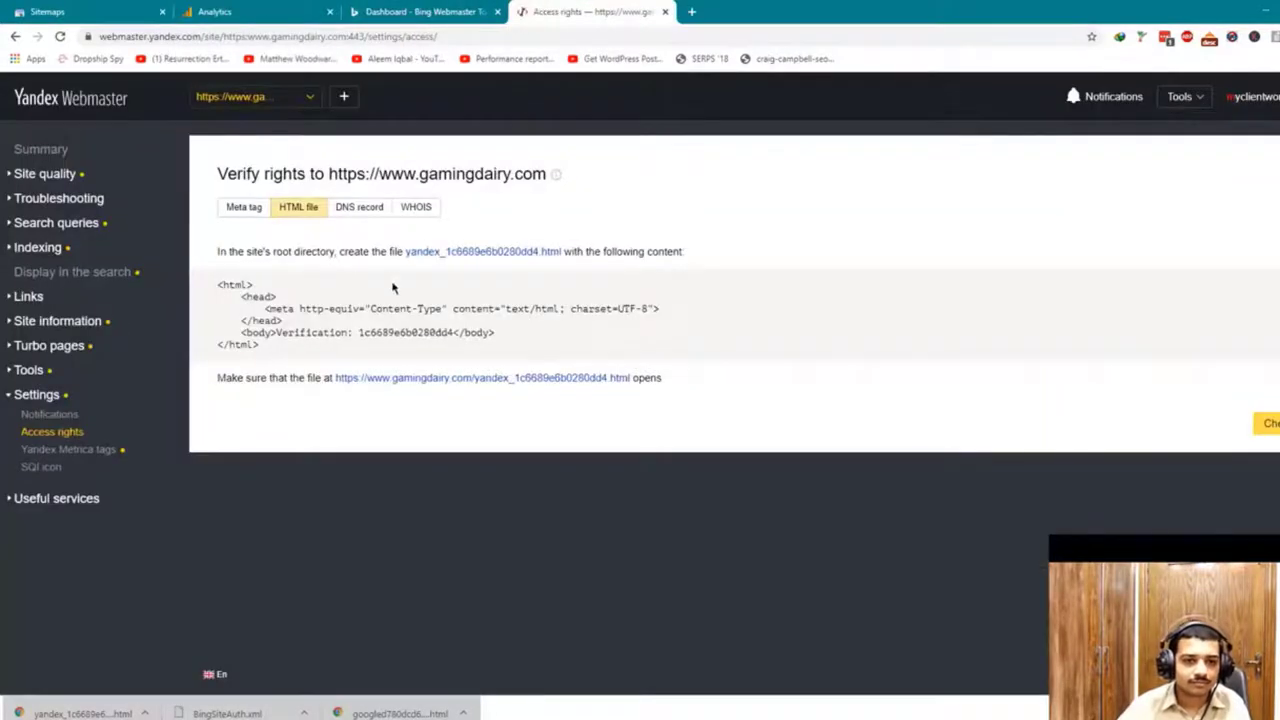
{"action": "left_click", "coordinate": [1268, 423]}
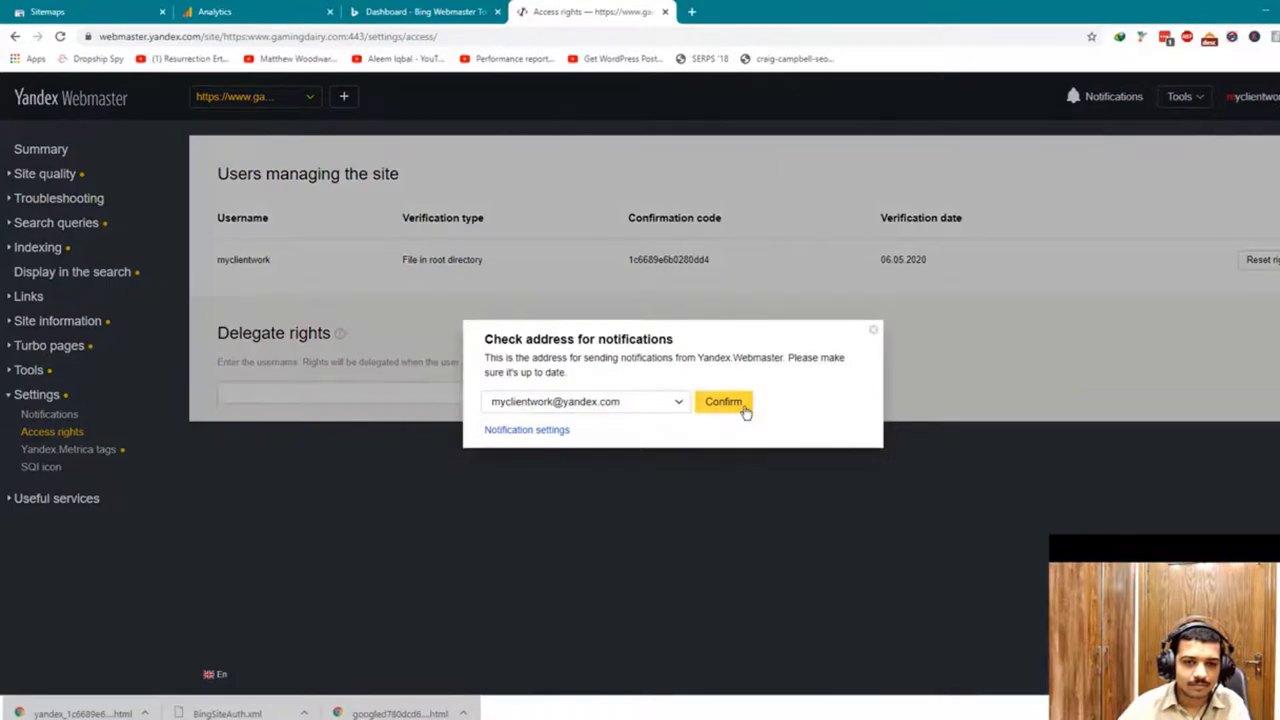
{"action": "left_click", "coordinate": [874, 330]}
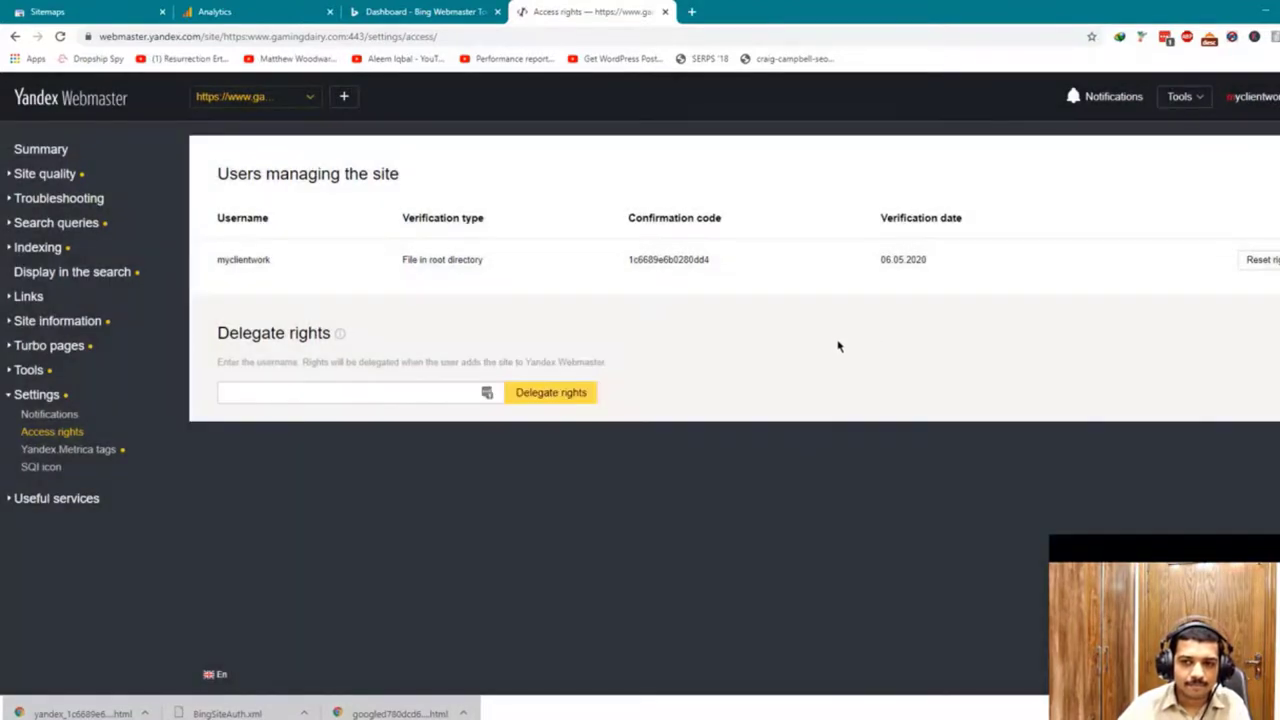
Step: Review the site's summary page in Yandex Webmaster and its dashboard in Bing Webmaster
{"action": "left_click", "coordinate": [62, 149]}
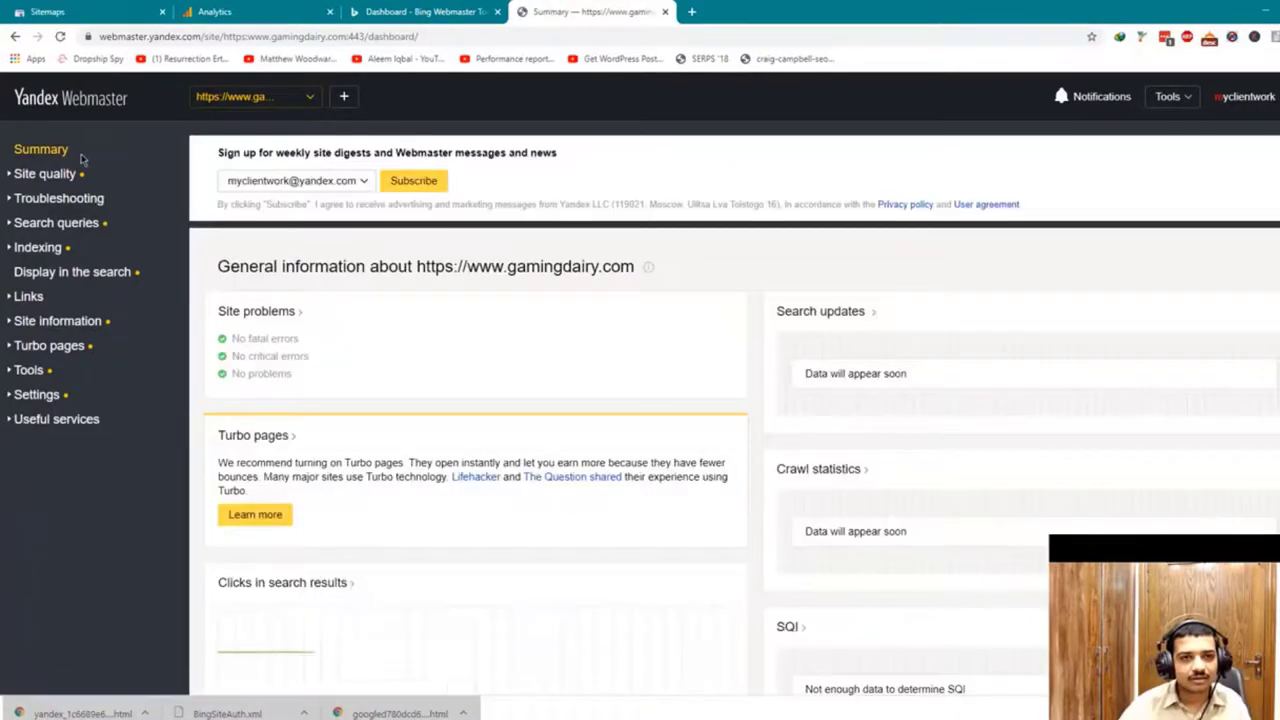
{"action": "scroll", "coordinate": [310, 257], "scroll_direction": "down", "scroll_amount": 1}
{"action": "scroll", "coordinate": [309, 257], "scroll_direction": "up", "scroll_amount": 2}
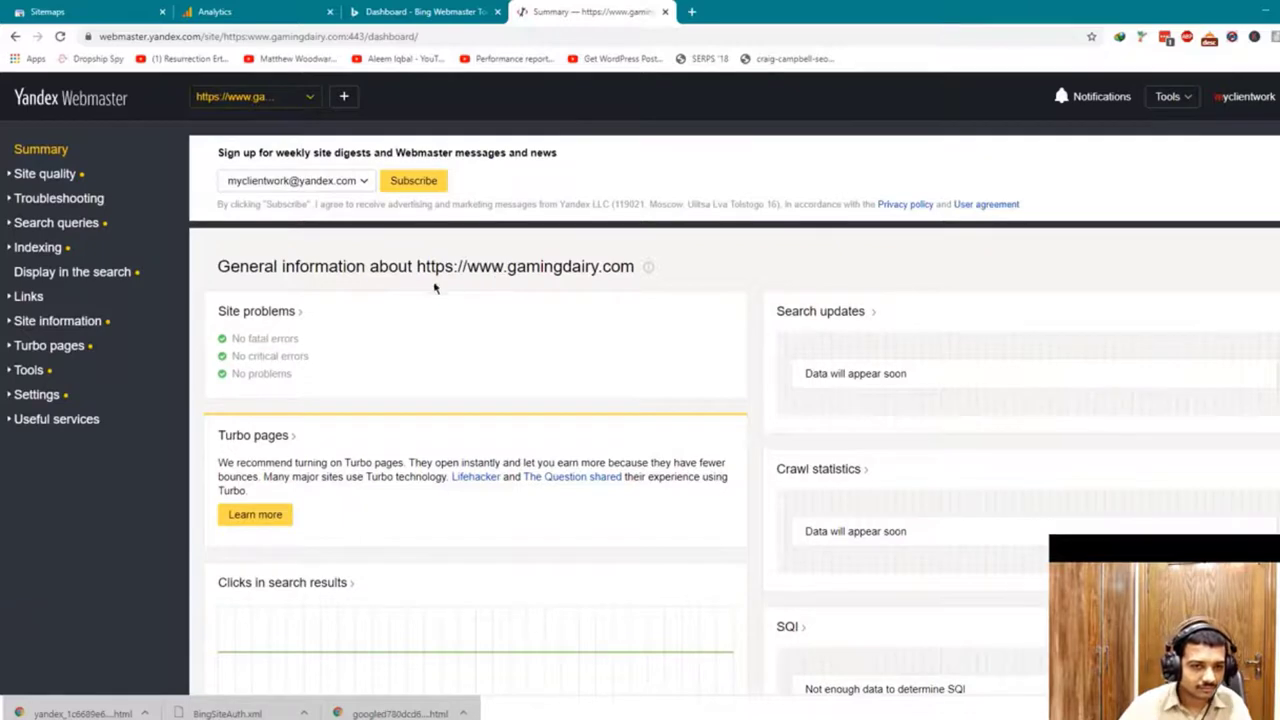
{"action": "scroll", "coordinate": [434, 288], "scroll_direction": "down", "scroll_amount": 3}
{"action": "left_click", "coordinate": [404, 12]}
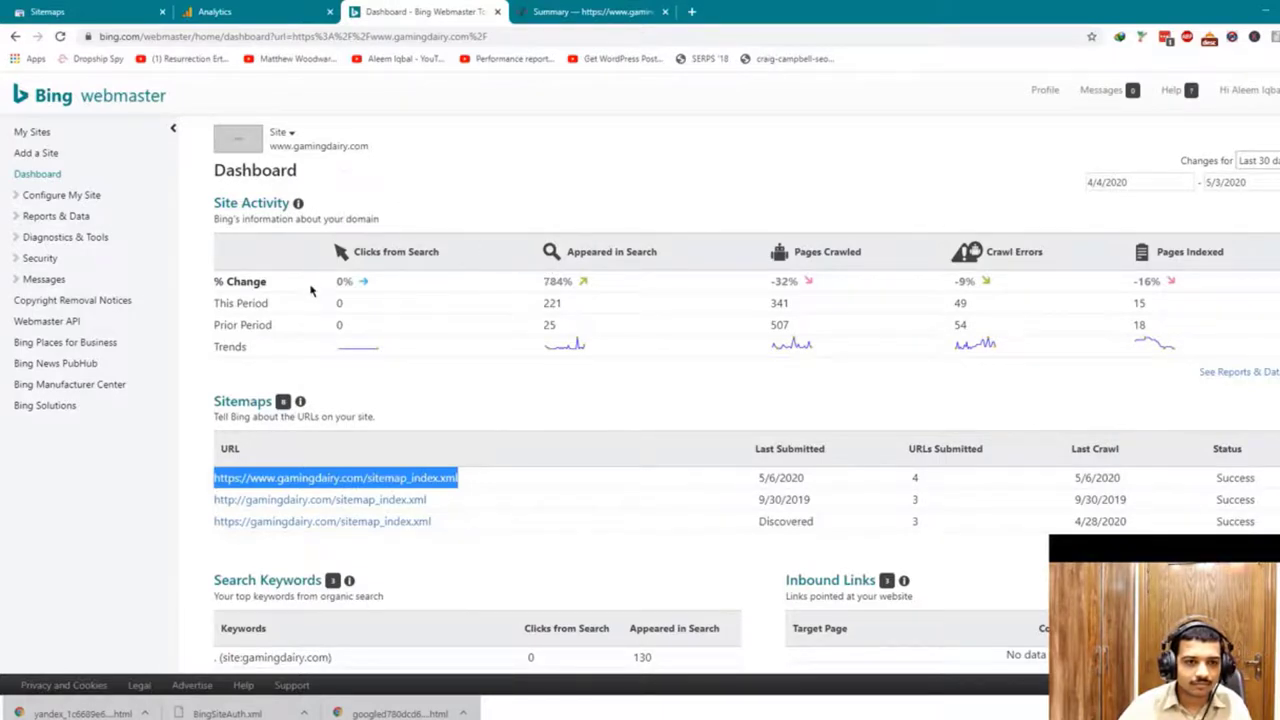
{"action": "scroll", "coordinate": [362, 321], "scroll_direction": "down", "scroll_amount": 3}
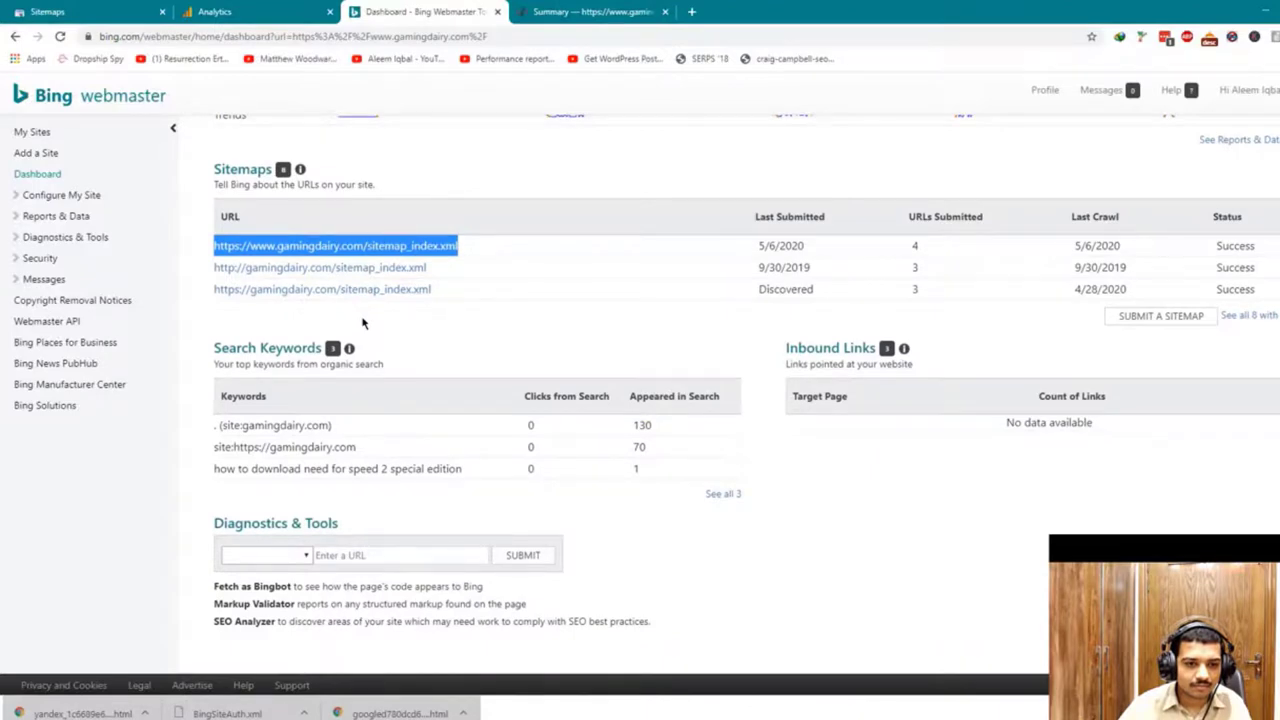
{"action": "scroll", "coordinate": [363, 323], "scroll_direction": "up", "scroll_amount": 3}
Step: Return to Search Console, dismiss the sitemap submission dialog, and open the property's Overview
{"action": "left_click", "coordinate": [262, 11]}
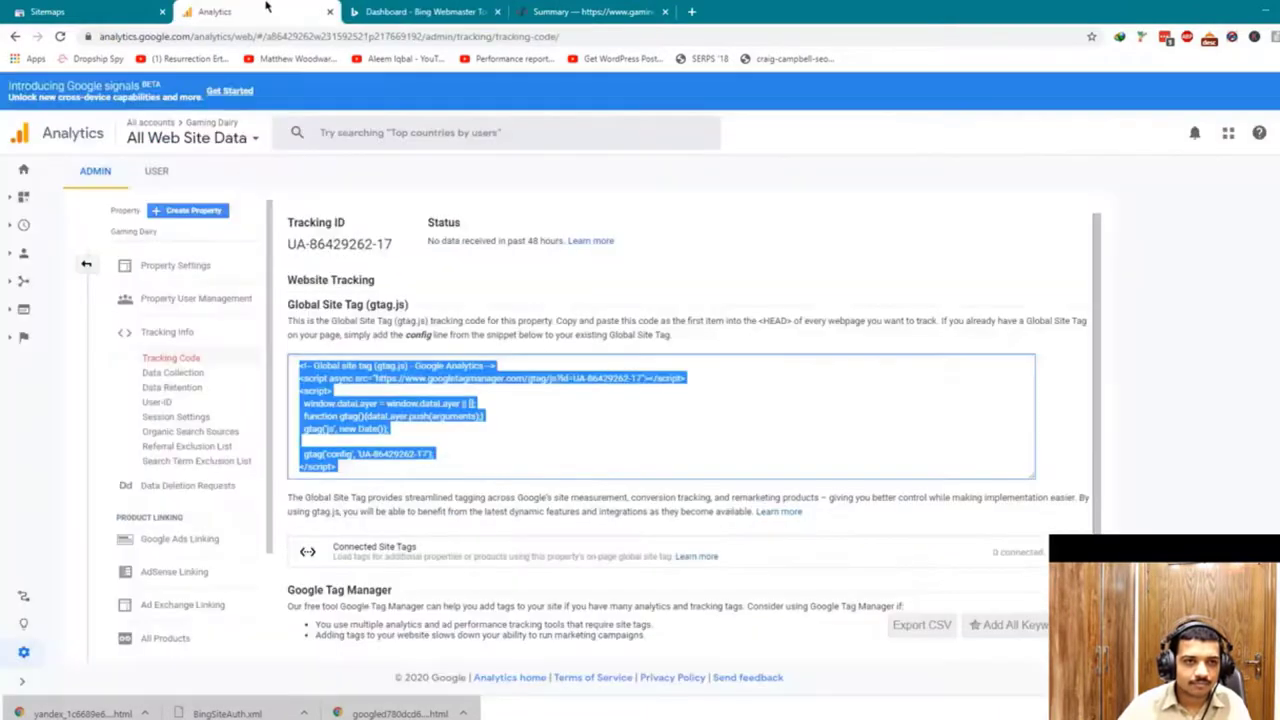
{"action": "left_click", "coordinate": [148, 8]}
{"action": "left_click", "coordinate": [870, 448]}
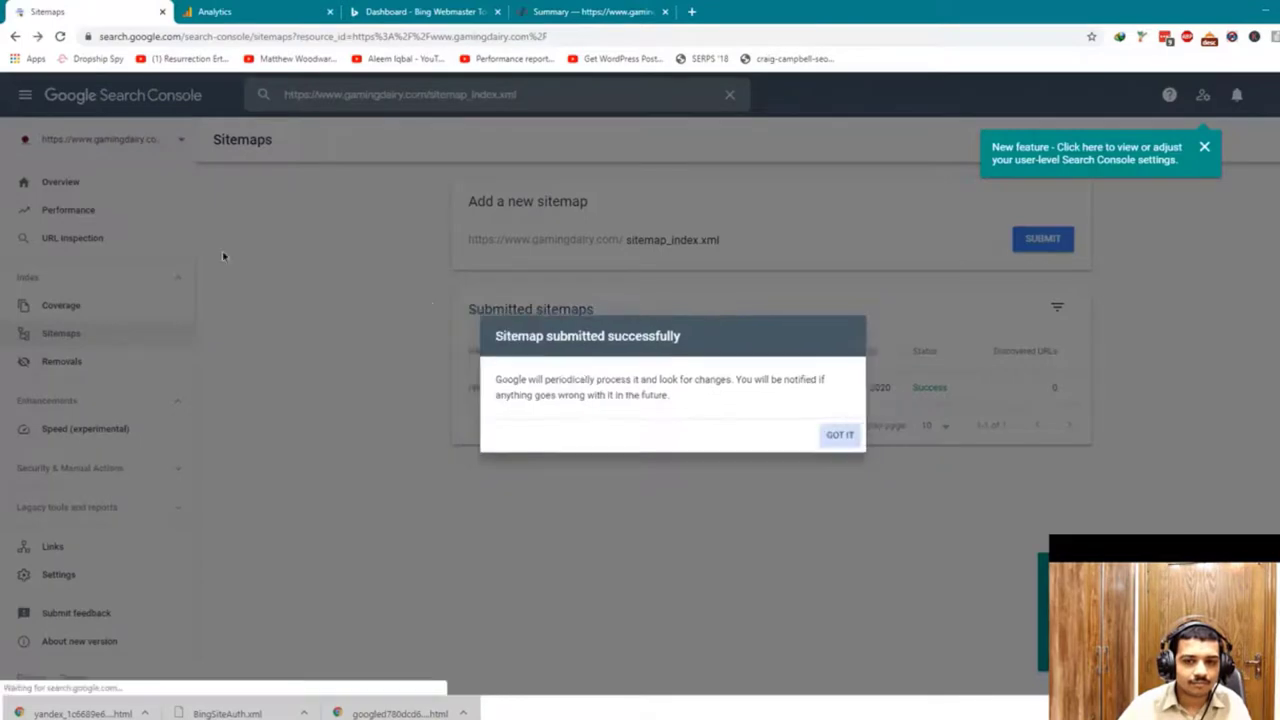
{"action": "left_click", "coordinate": [86, 193]}
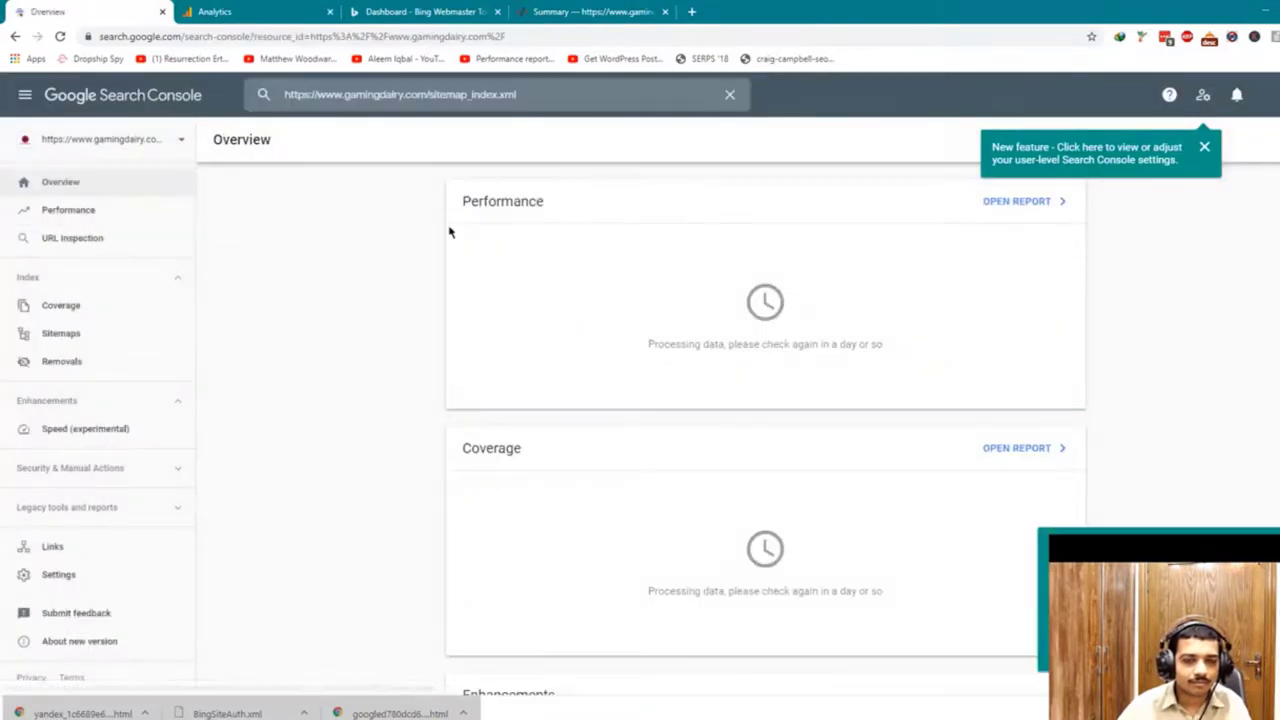
Step: Switch to Google Analytics and go from the tracking settings to the Gaming Dairy Home page
{"action": "left_click", "coordinate": [254, 9]}
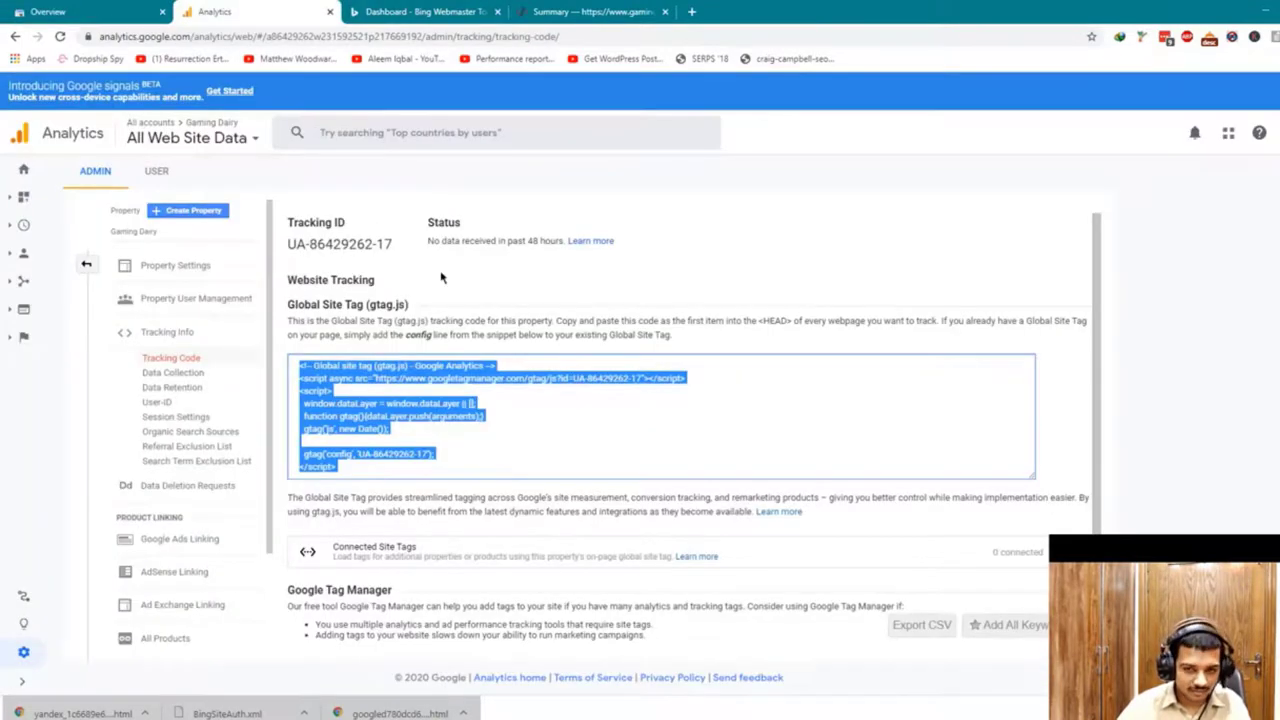
{"action": "scroll", "coordinate": [450, 380], "scroll_direction": "down", "scroll_amount": 1}
{"action": "scroll", "coordinate": [463, 484], "scroll_direction": "up", "scroll_amount": 1}
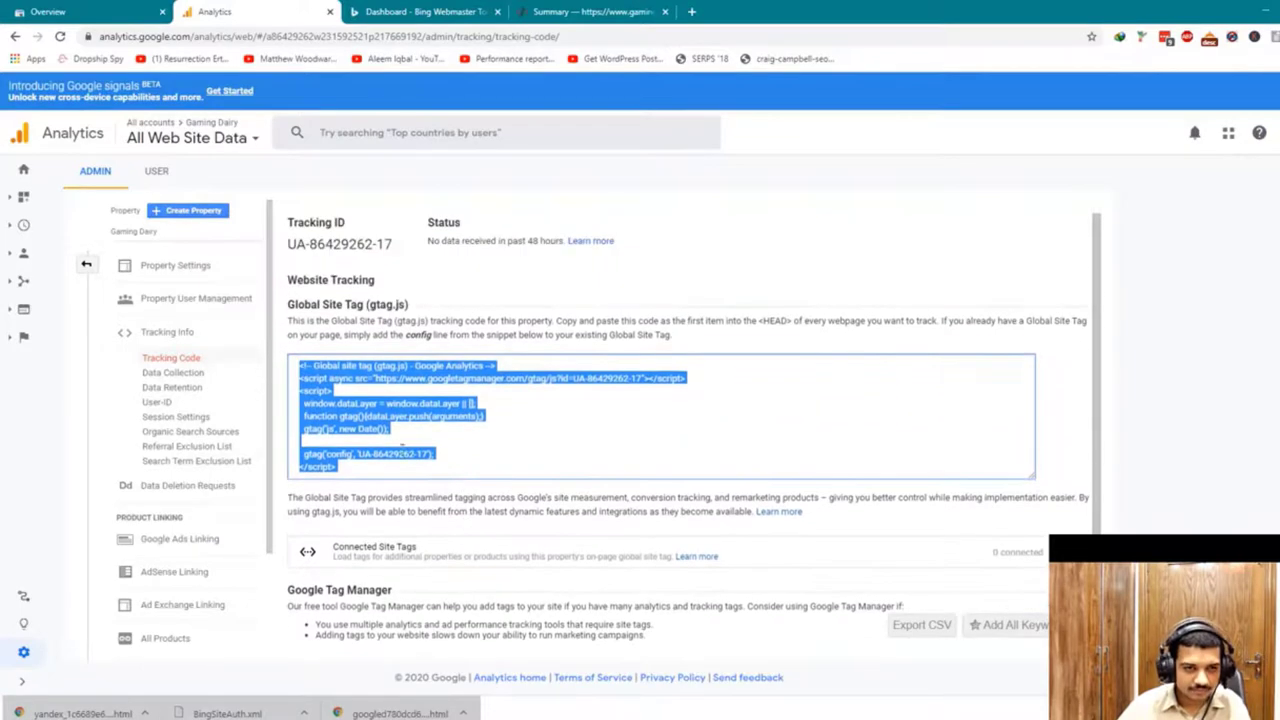
{"action": "left_click", "coordinate": [200, 372]}
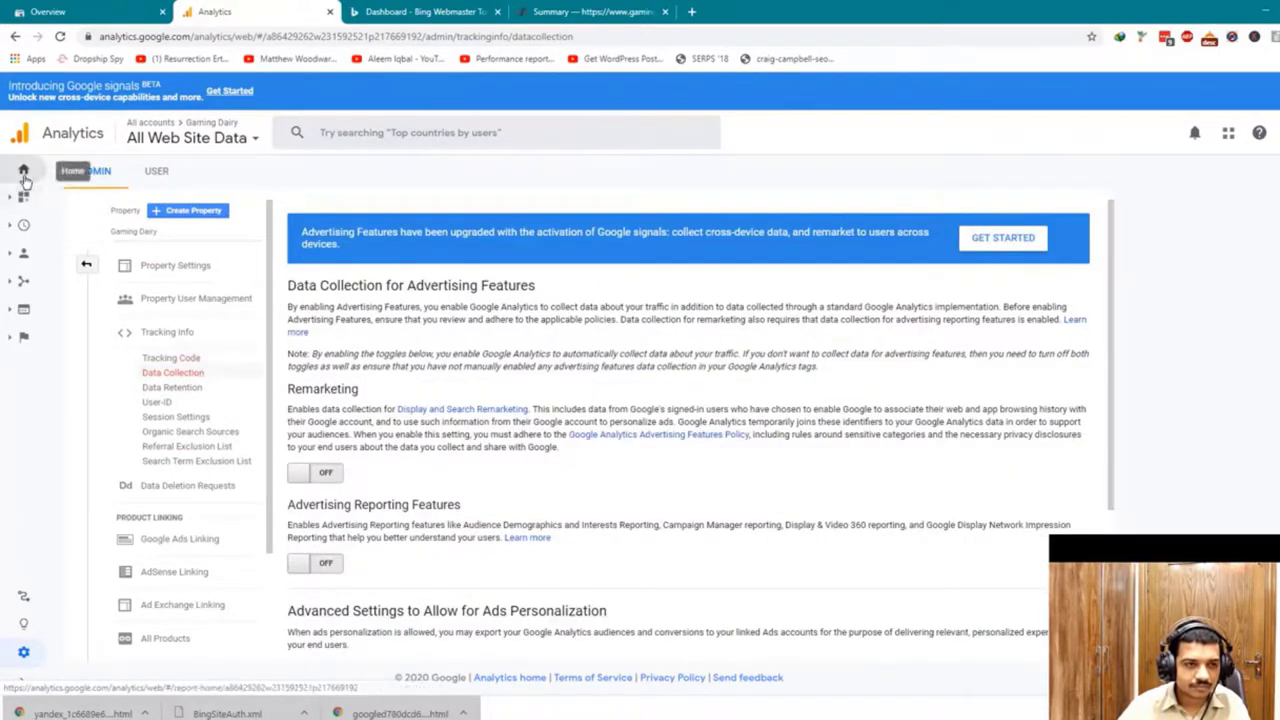
{"action": "left_click", "coordinate": [24, 172]}
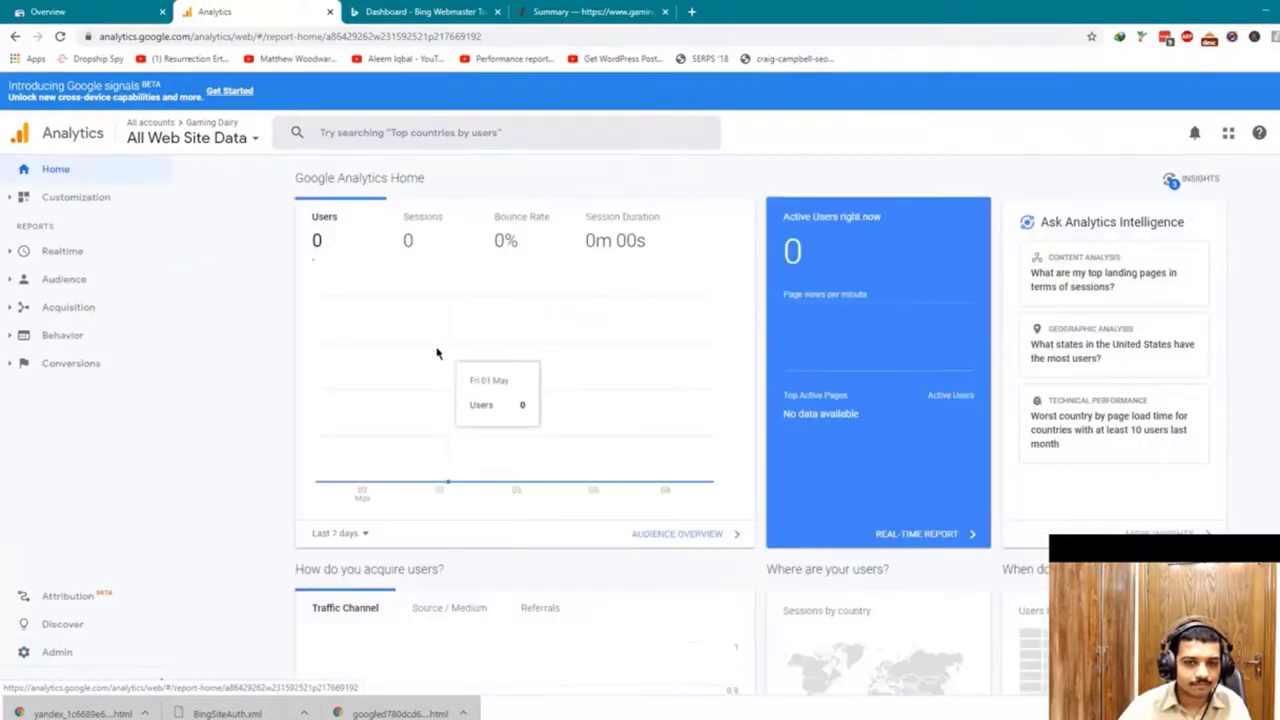
Step: Open the live gamingdairy.com homepage in a new tab from the WordPress admin and view it once loaded
{"action": "key", "text": "alt+Tab"}
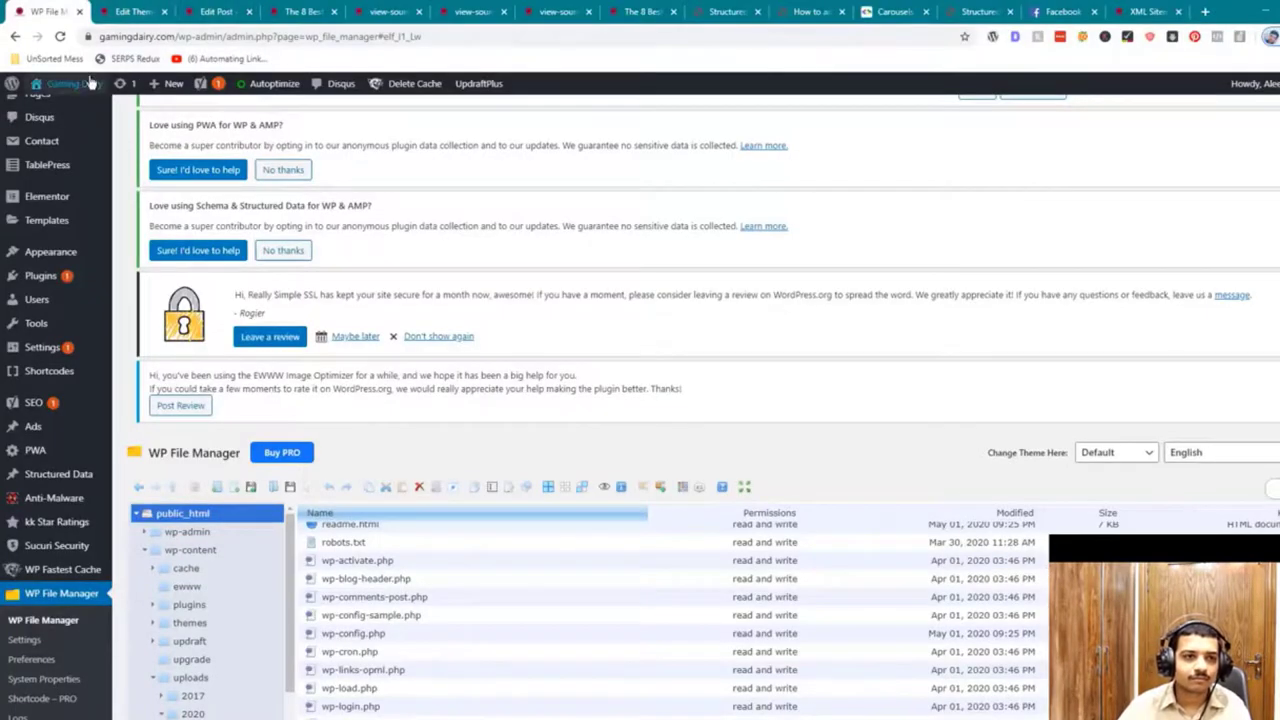
{"action": "mouse_move", "coordinate": [60, 83]}
{"action": "left_click", "coordinate": [60, 106]}
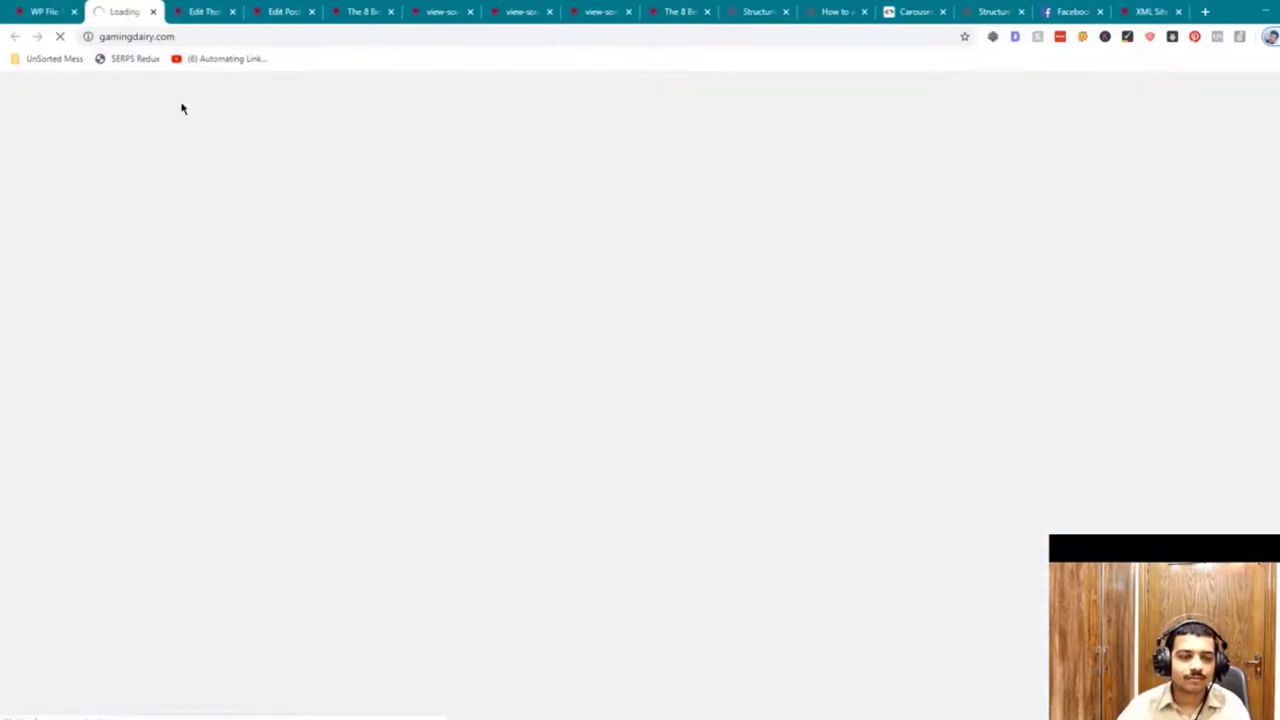
{"action": "key", "text": "alt+Tab"}
{"action": "key", "text": "ctrl+Tab"}
{"action": "key", "text": "ctrl+Tab"}
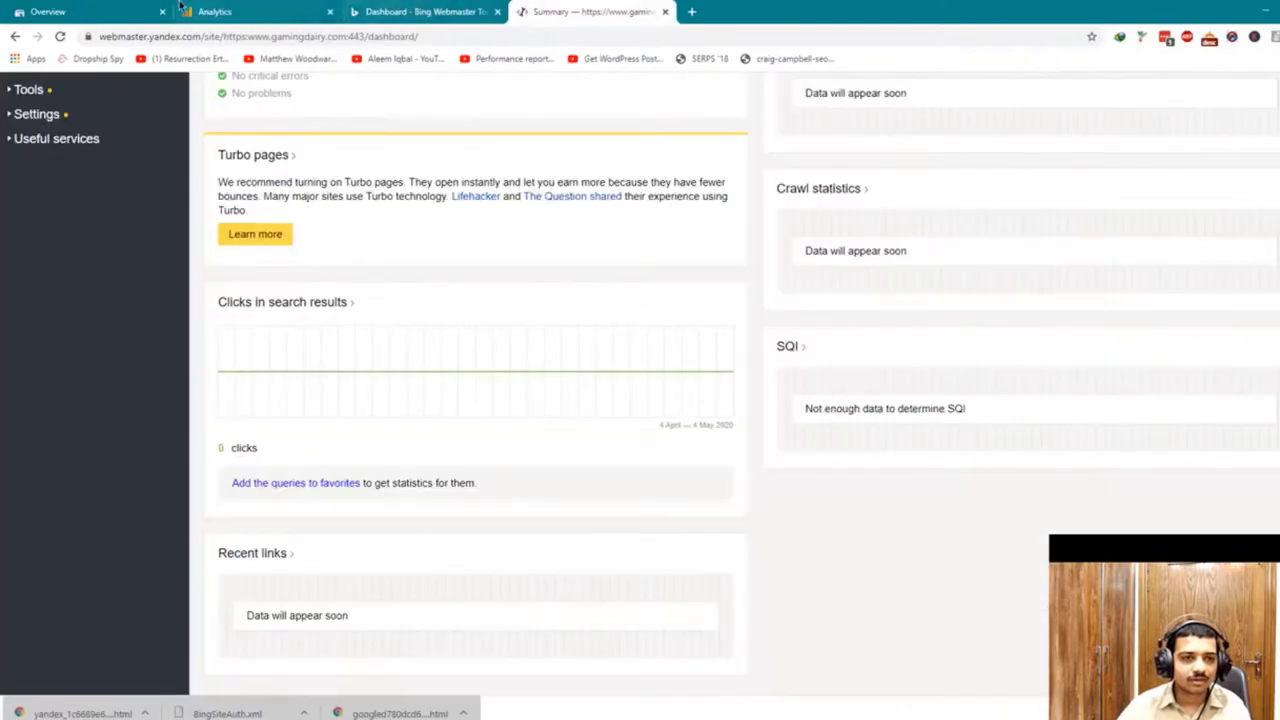
{"action": "left_click", "coordinate": [62, 12]}
{"action": "key", "text": "alt+Tab"}
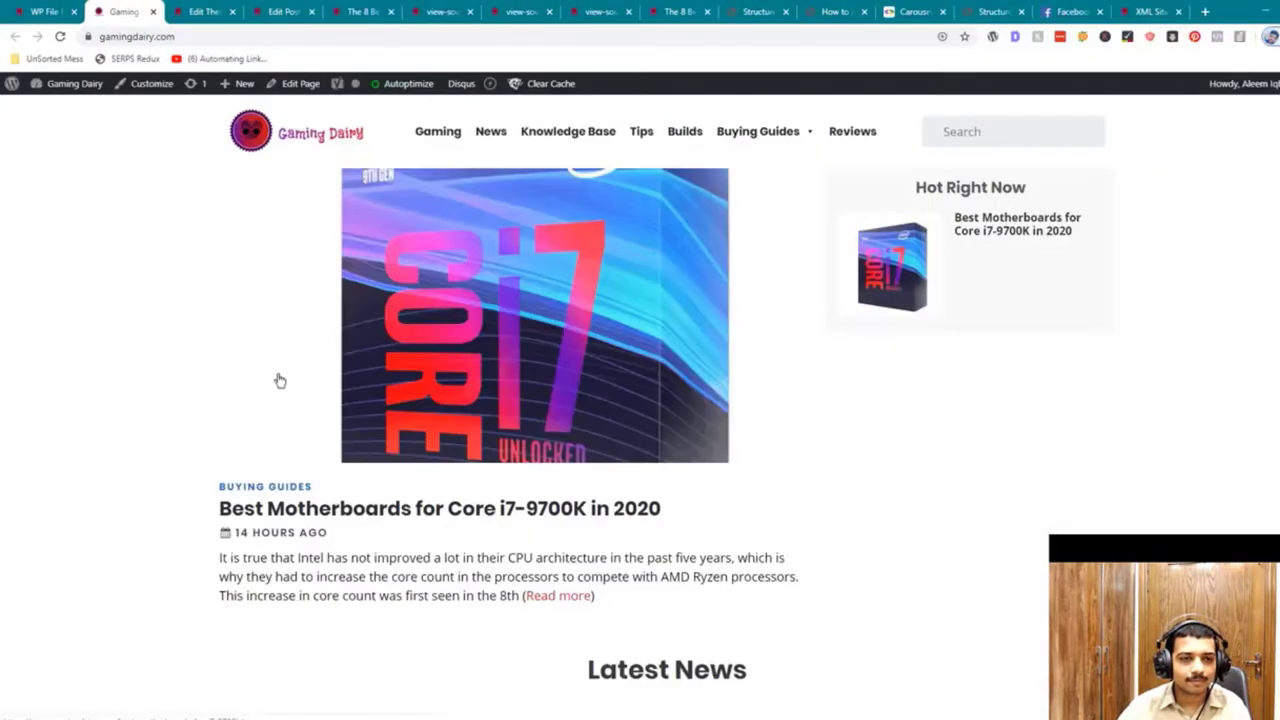
Step: Check active users in Google Analytics' Realtime Overview report, and switch back to the gamingdairy.com homepage
{"action": "key", "text": "alt+Tab"}
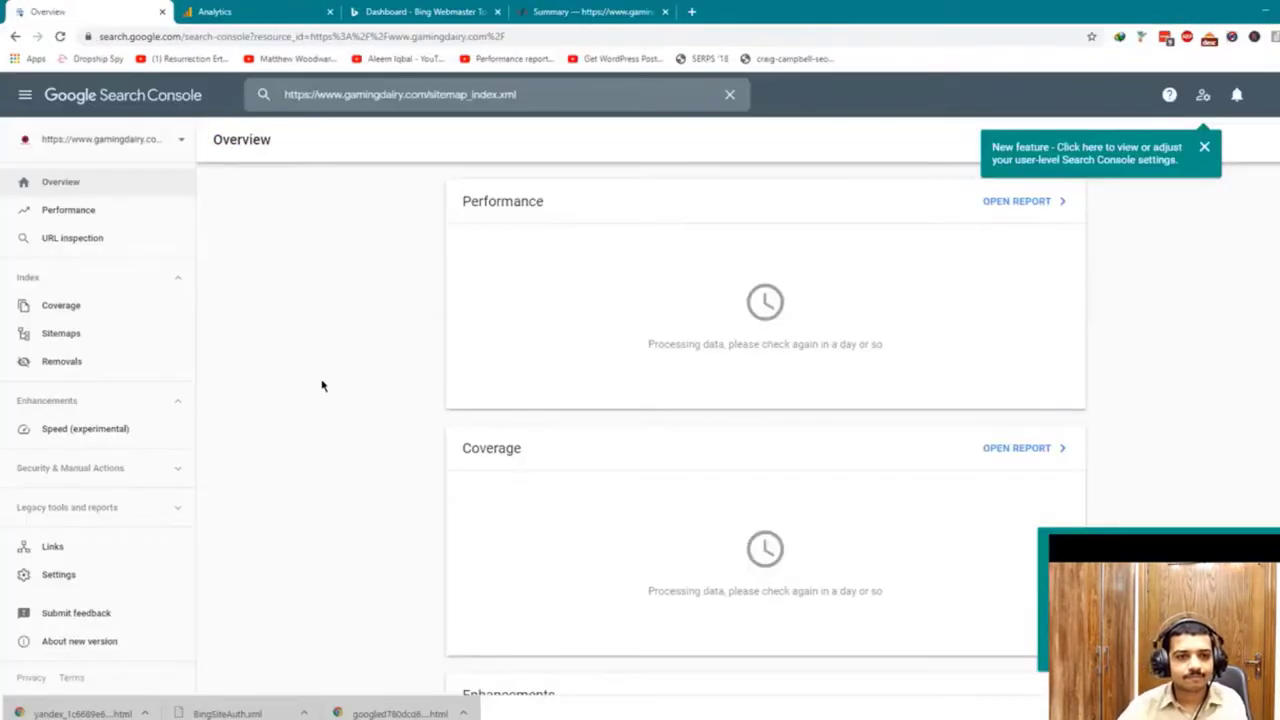
{"action": "key", "text": "alt+Tab"}
{"action": "key", "text": "alt+Tab"}
{"action": "key", "text": "ctrl+Tab"}
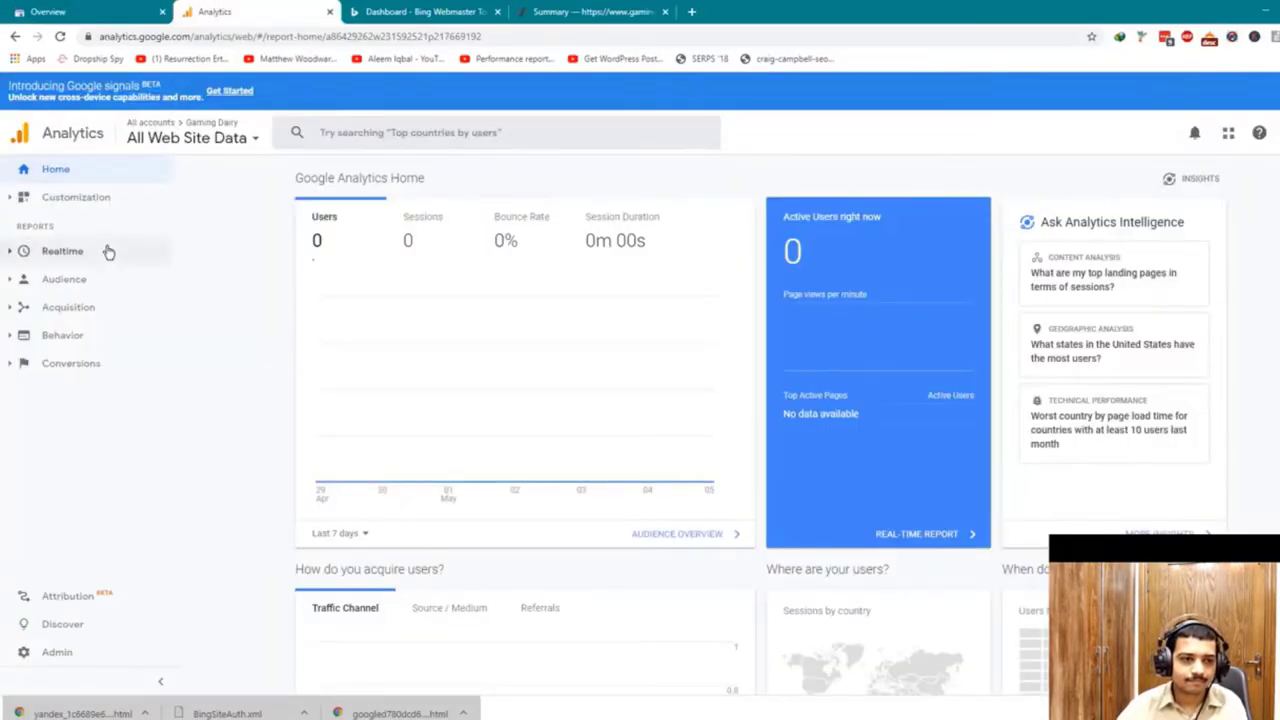
{"action": "left_click", "coordinate": [105, 251]}
{"action": "left_click", "coordinate": [118, 284]}
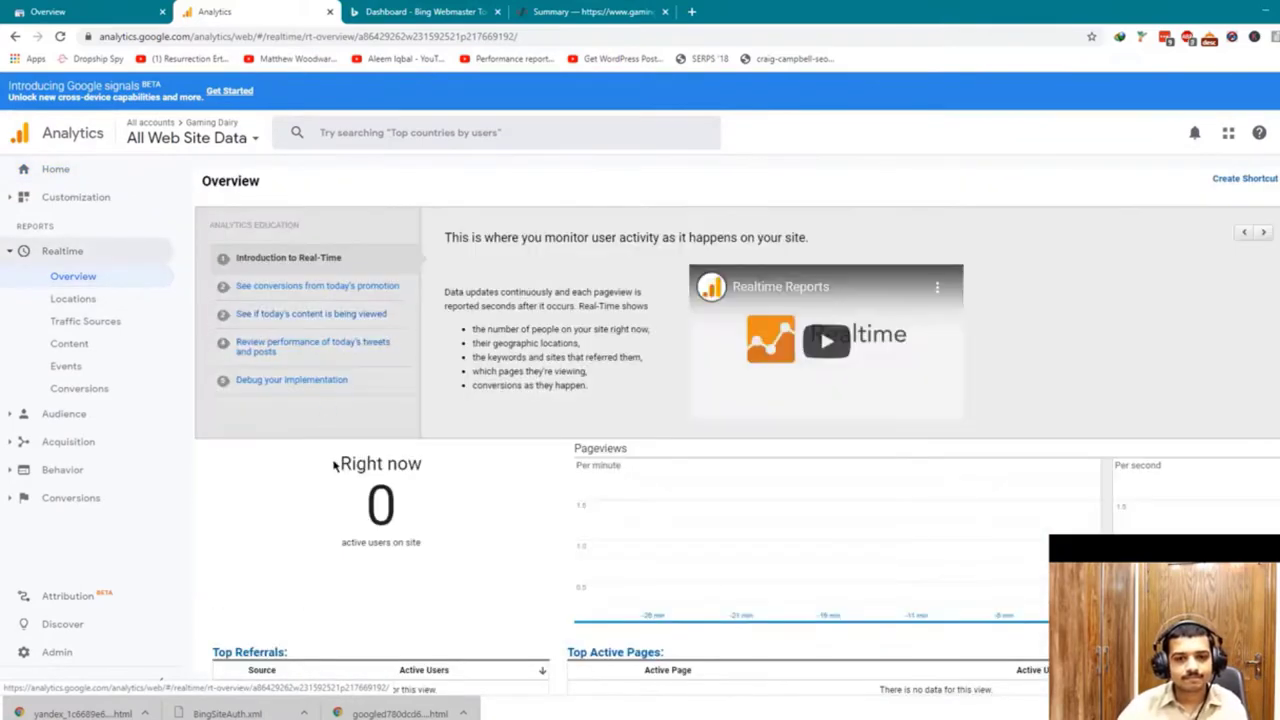
{"action": "scroll", "coordinate": [337, 463], "scroll_direction": "down", "scroll_amount": 2}
{"action": "key", "text": "alt+Tab"}
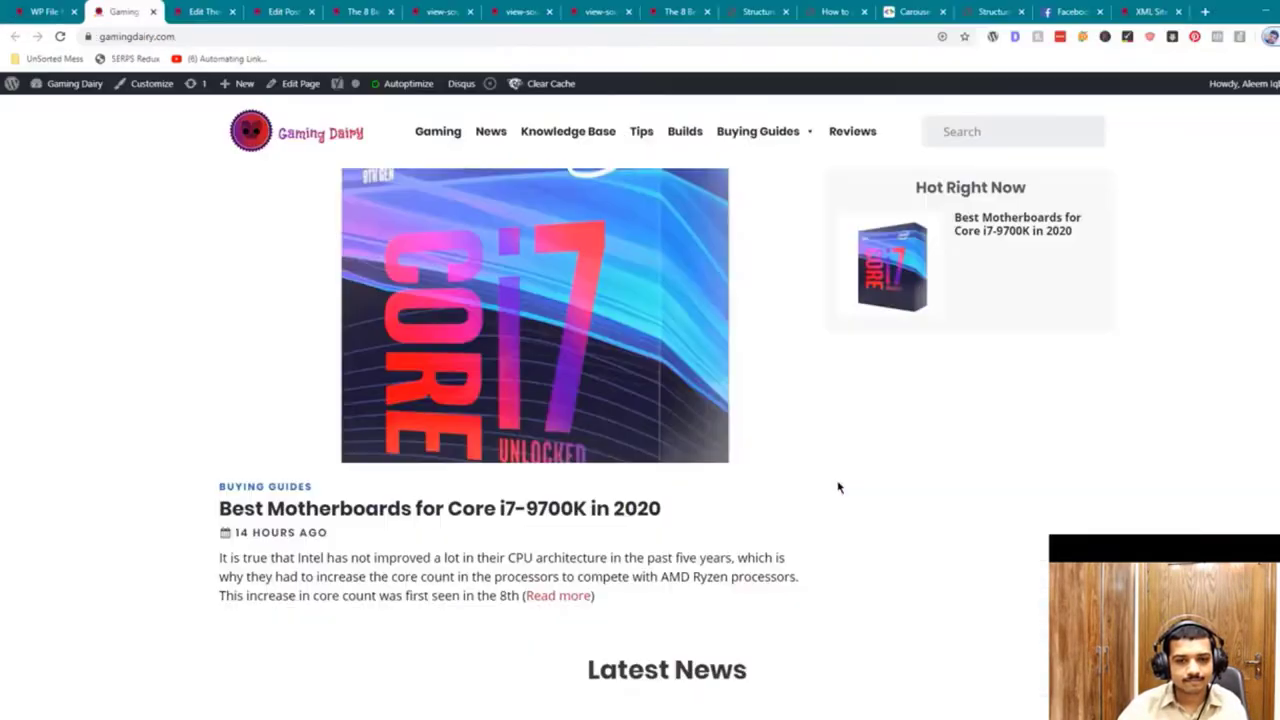